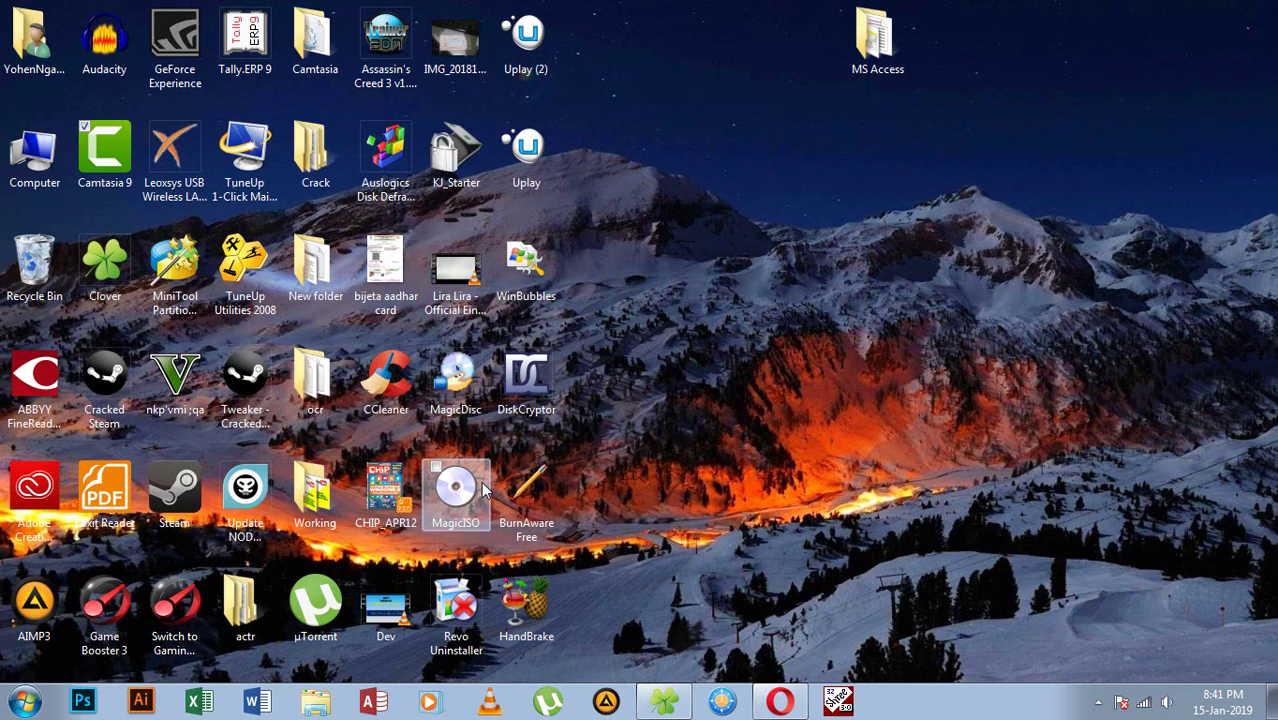
Step: Check the used space and capacity of the copy-protected disc in DVD RW Drive (F:) through its properties
double_click(35, 165)
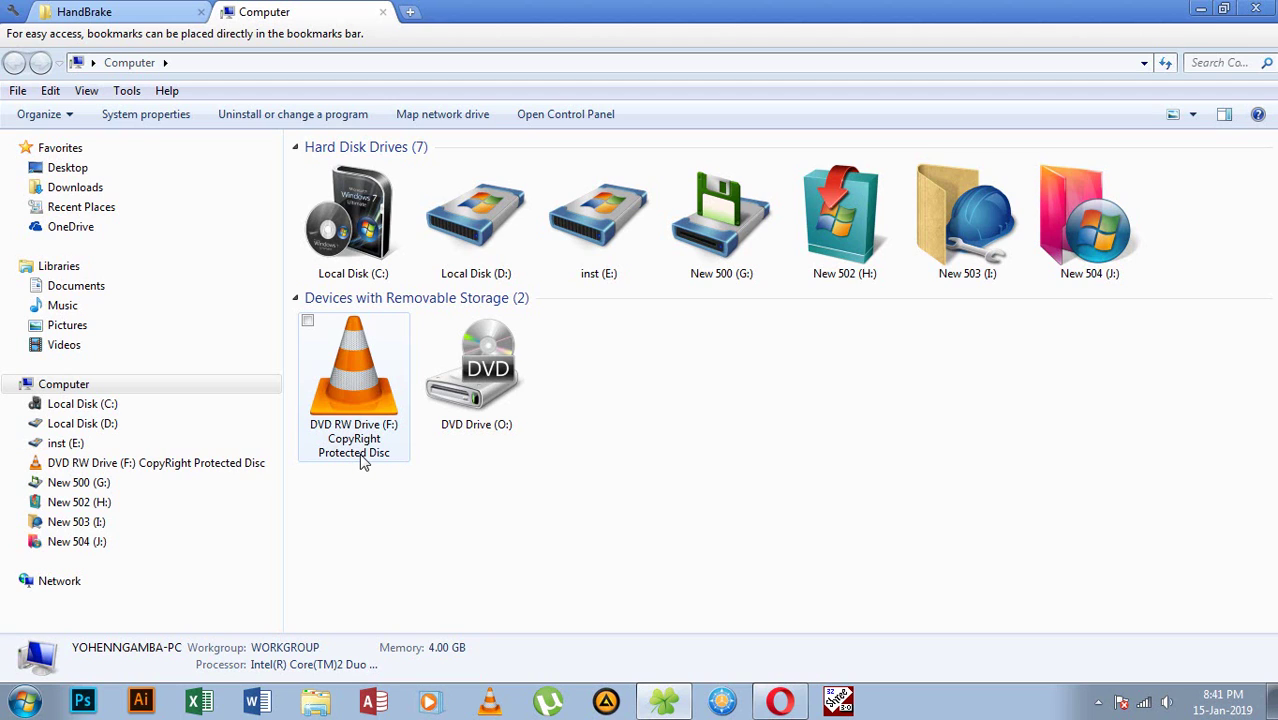
right_click(340, 395)
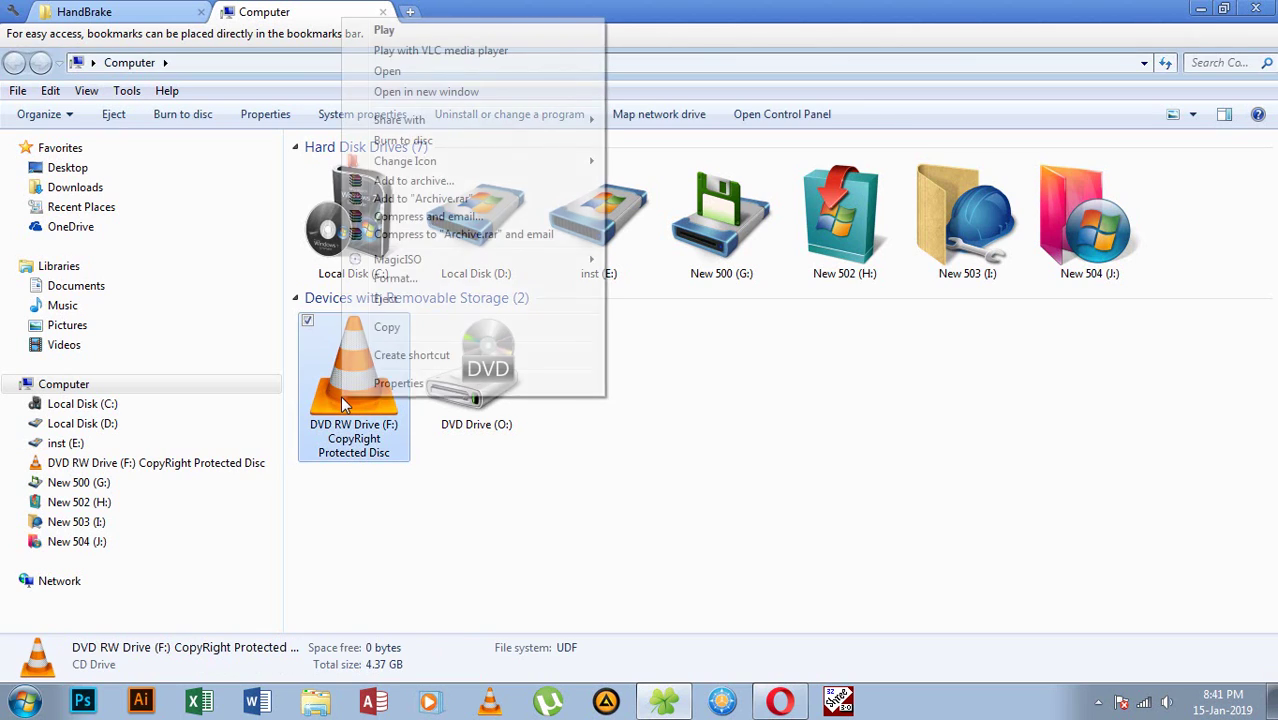
left_click(392, 384)
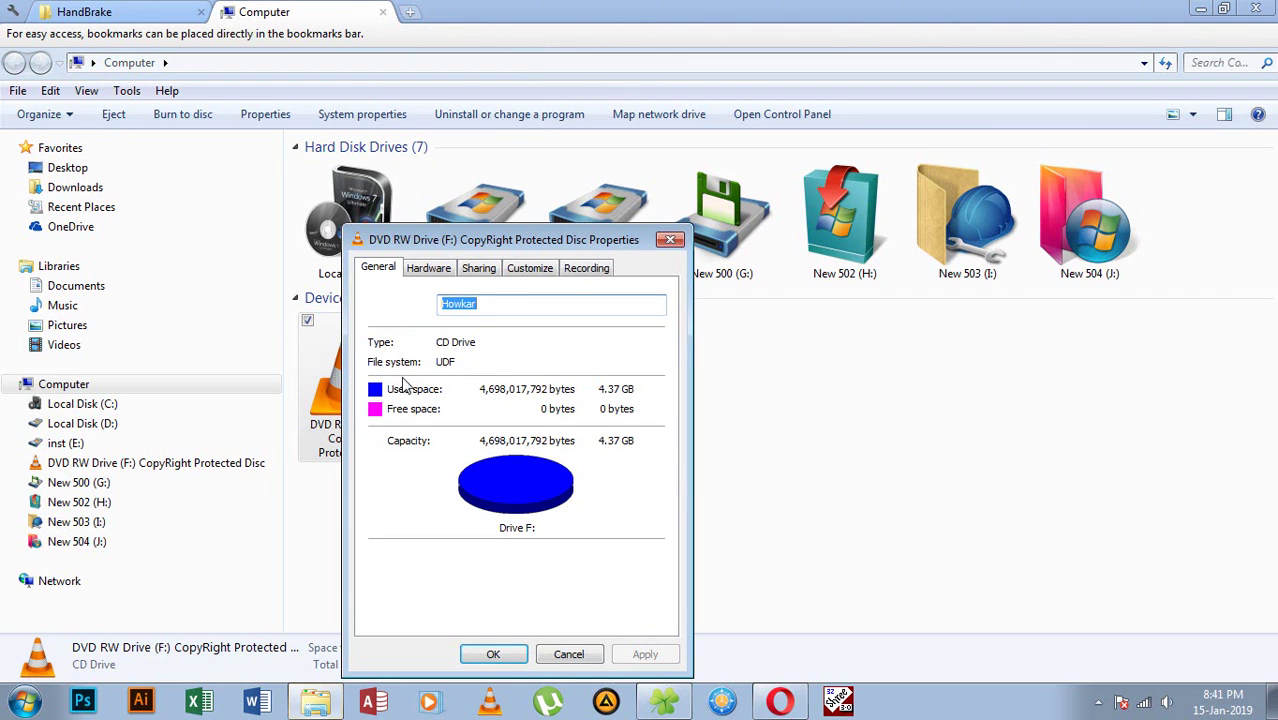
left_click_drag(497, 250, 495, 150)
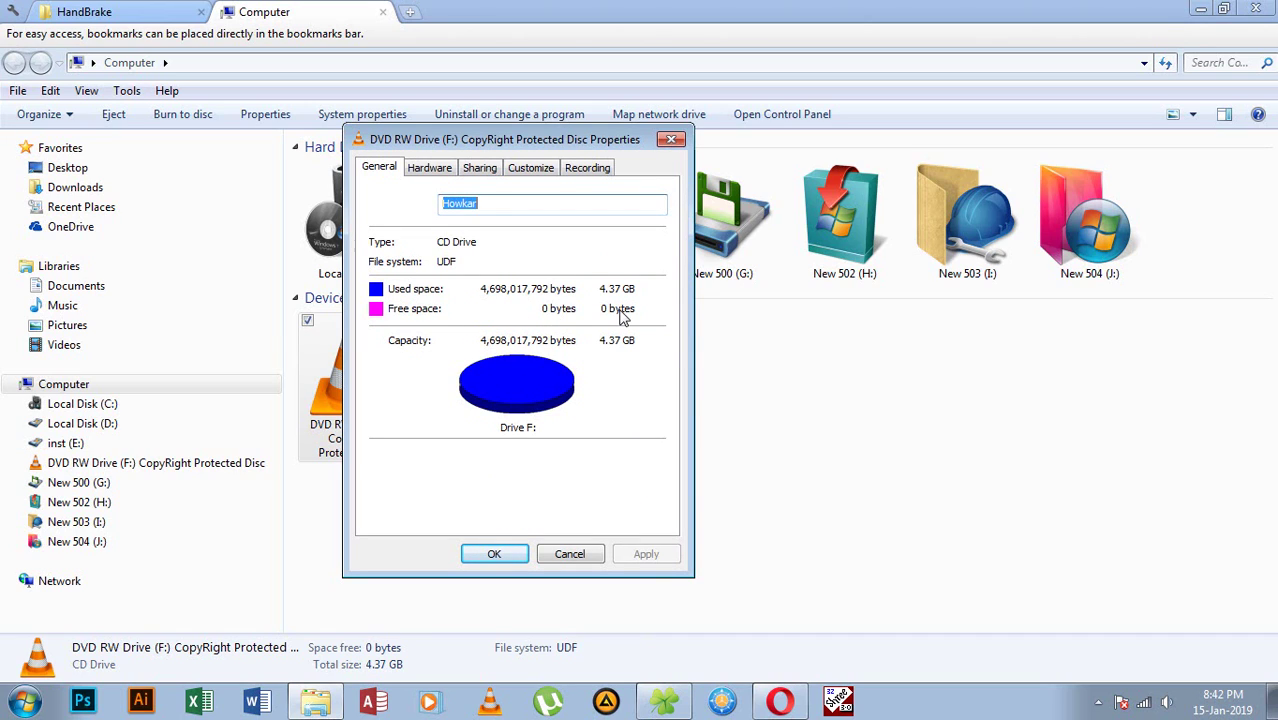
left_click(671, 141)
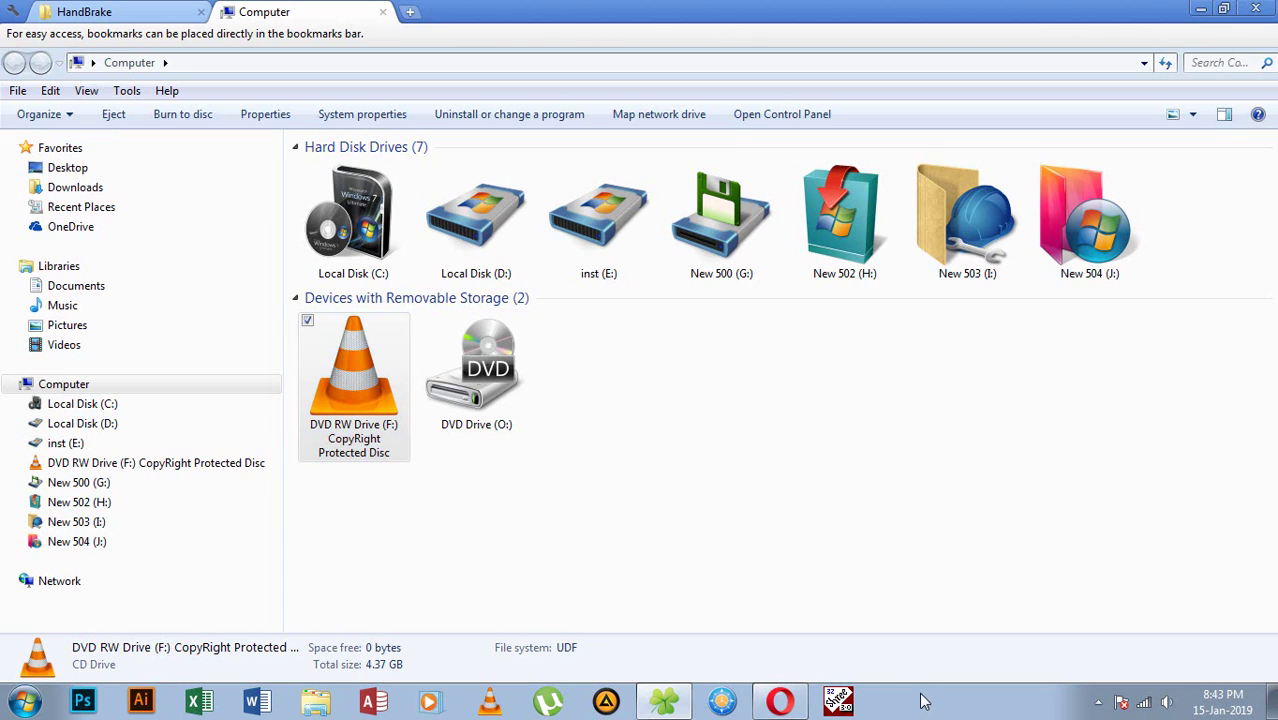
Step: Switch to Opera and search Google for "handbrake" in a new tab
mouse_move(784, 707)
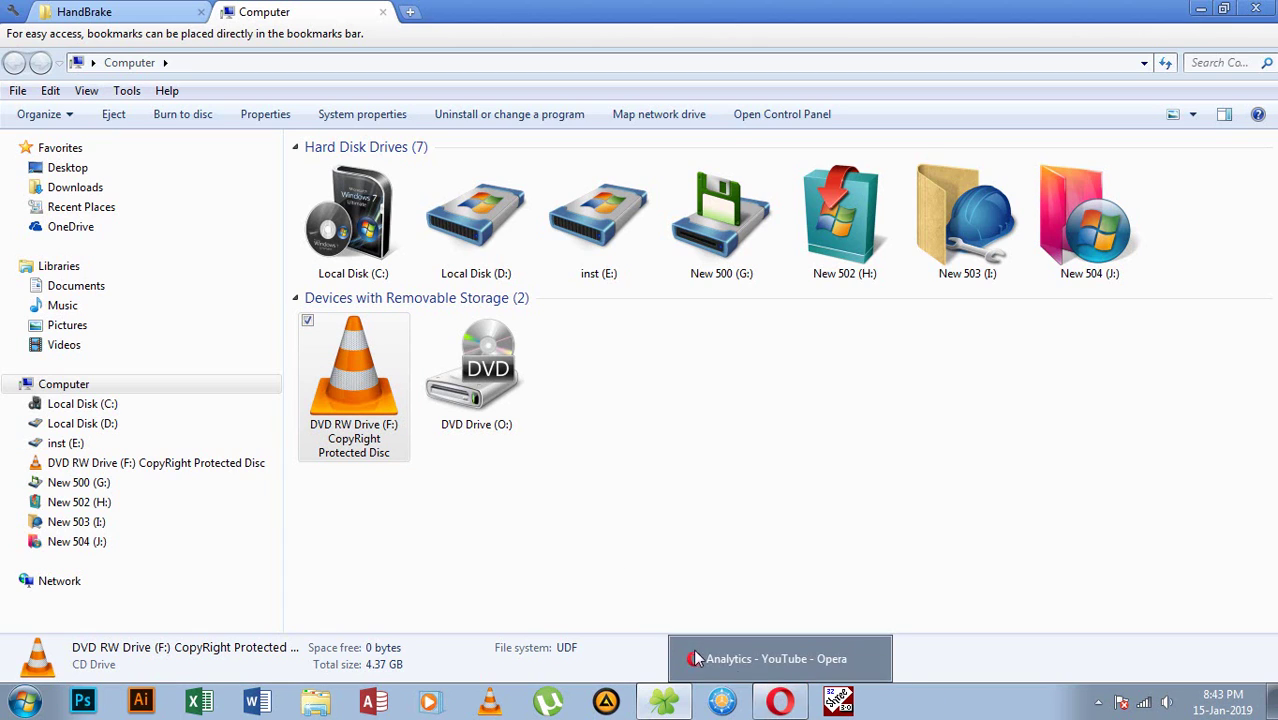
left_click(780, 704)
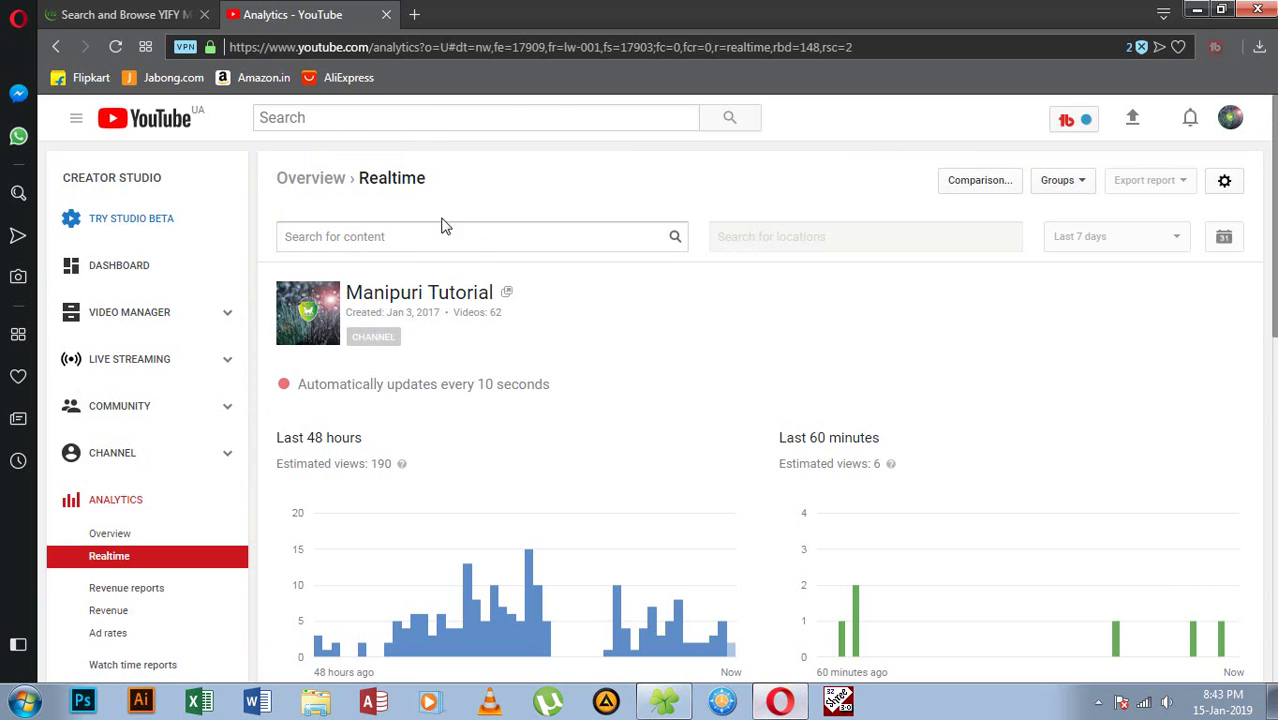
left_click(414, 14)
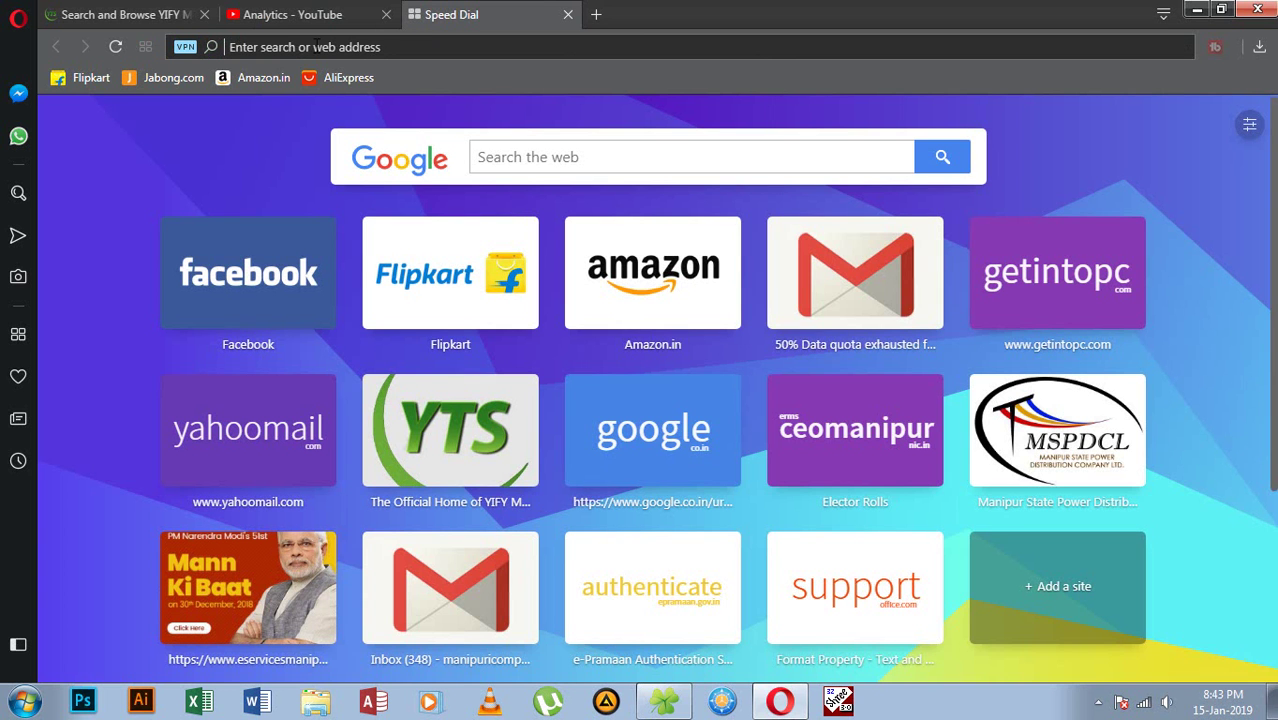
type("hand")
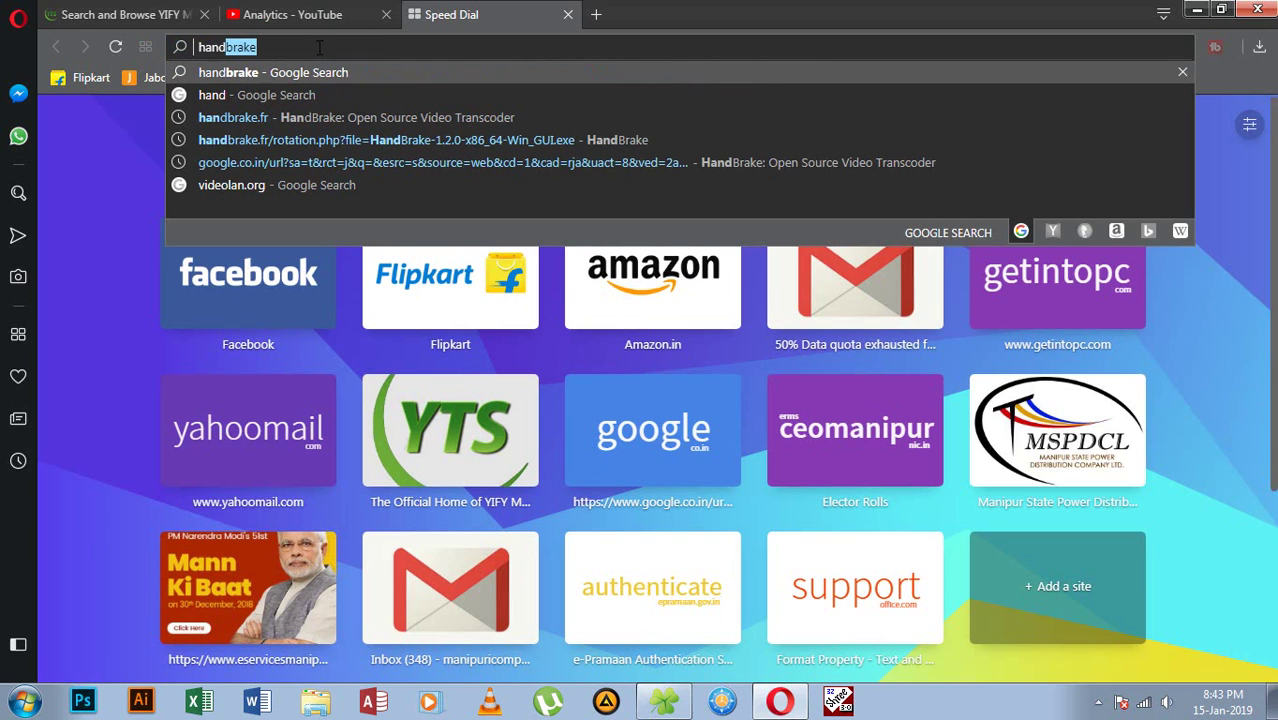
type("brake")
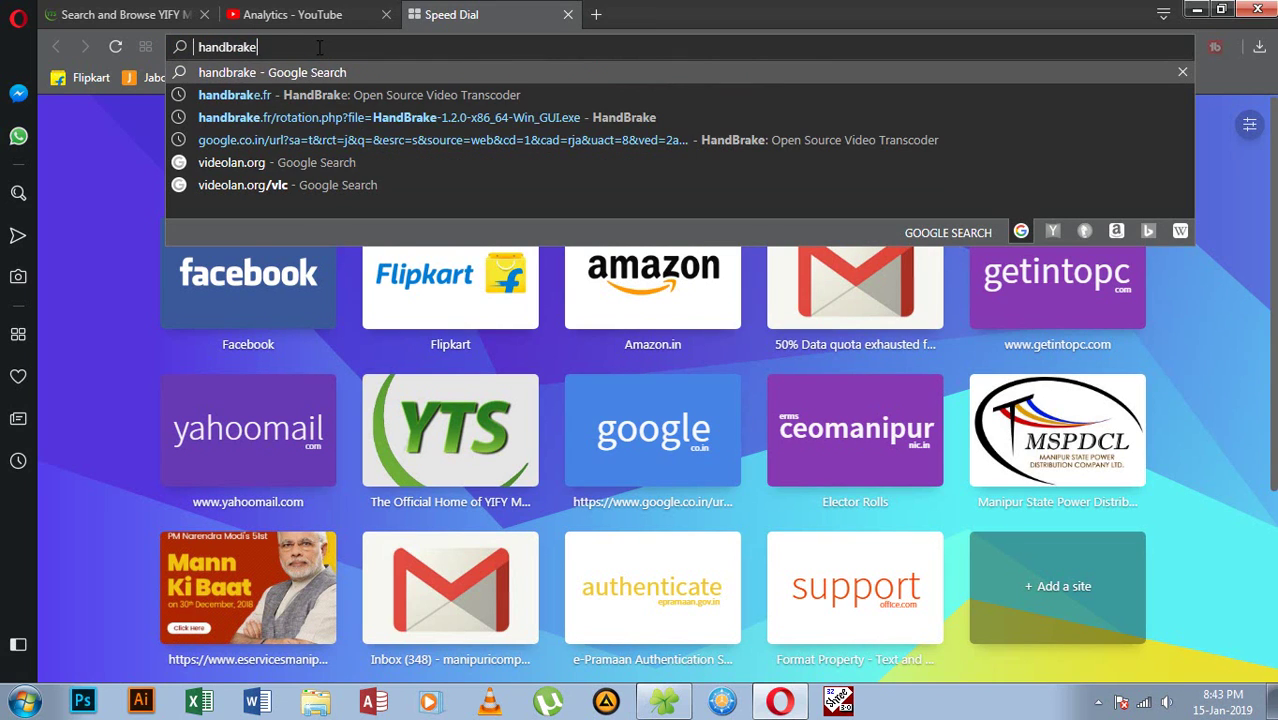
key("Return")
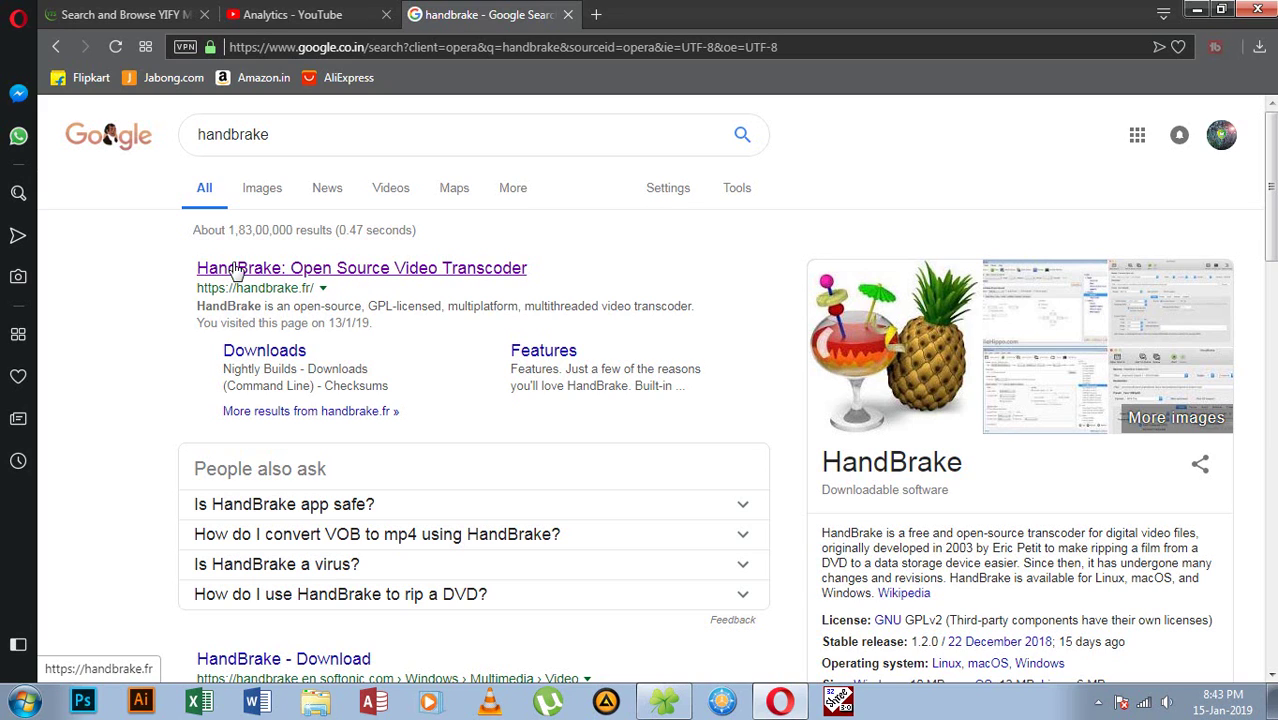
Step: Open the official HandBrake site in a new tab and download HandBrake 1.2.0 for Windows into the Downloads folder
right_click(338, 270)
left_click(392, 287)
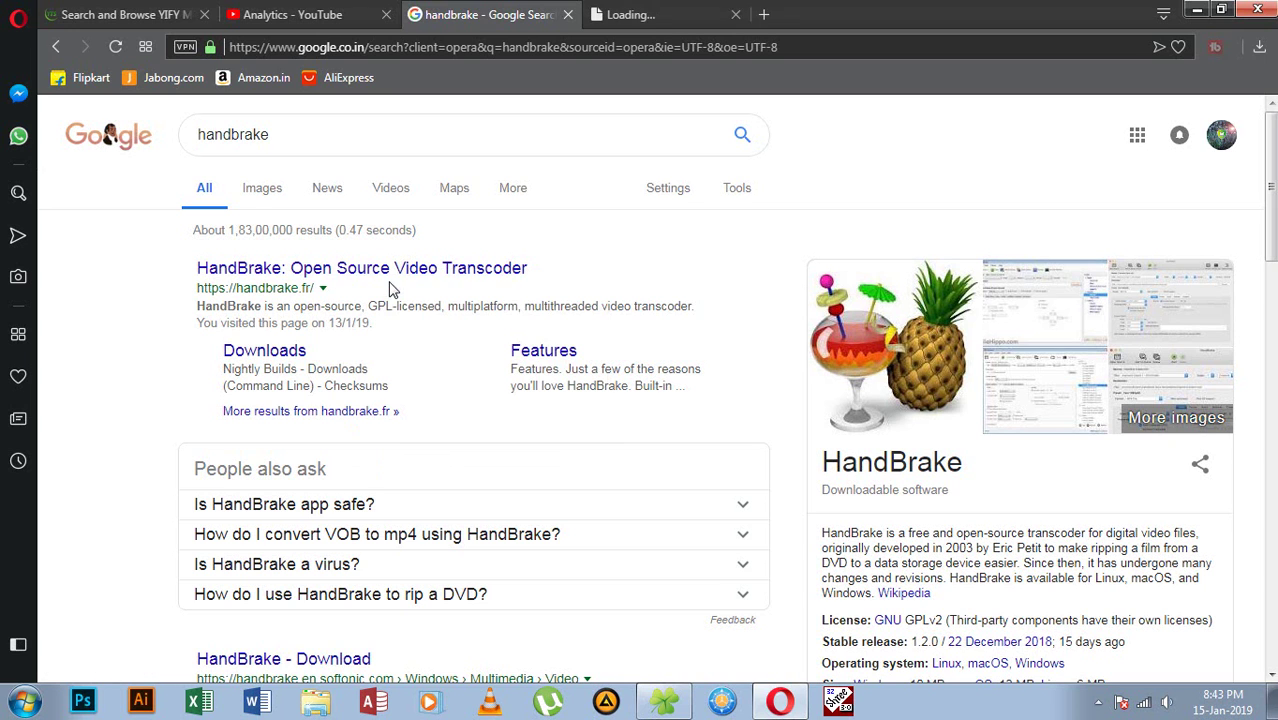
left_click(655, 14)
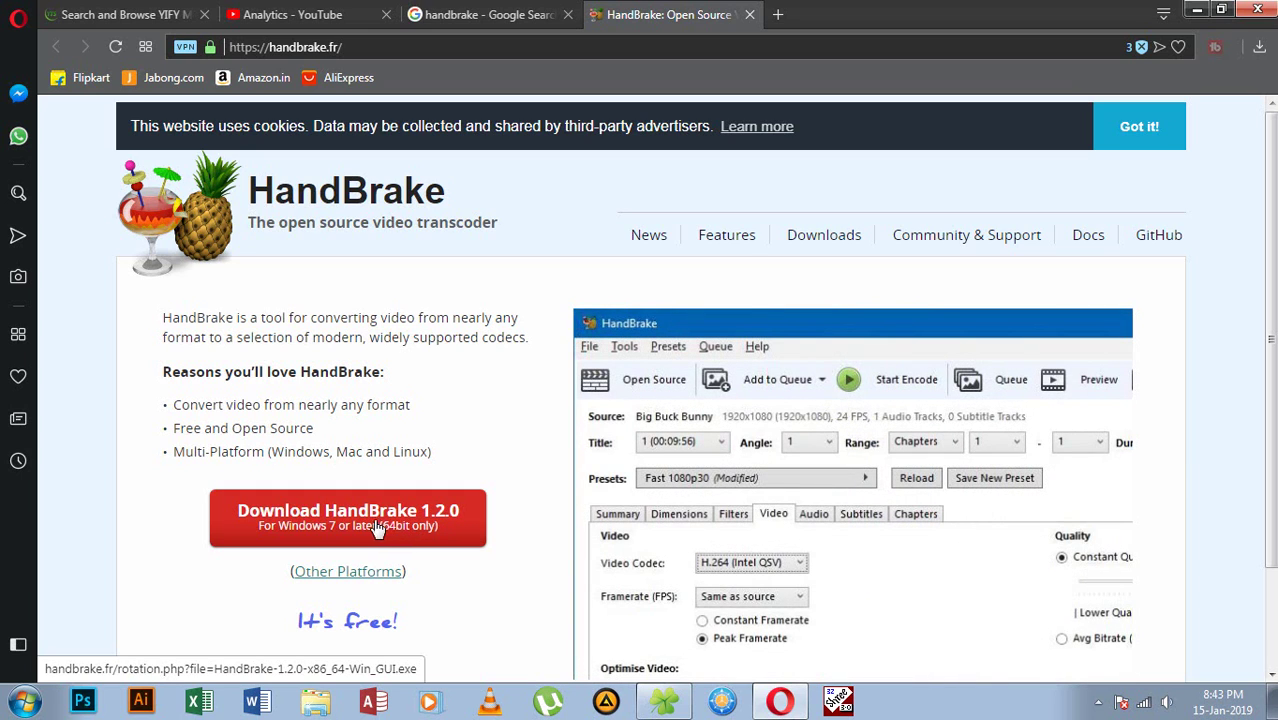
left_click(343, 528)
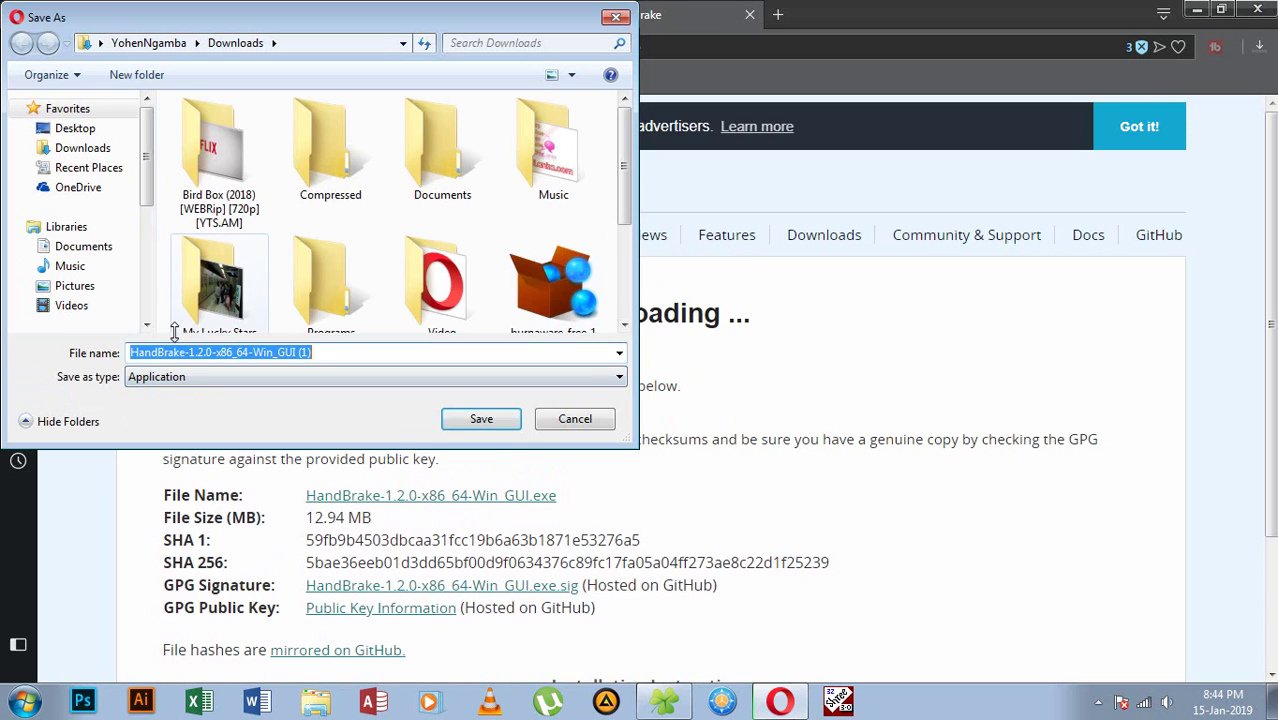
left_click(476, 422)
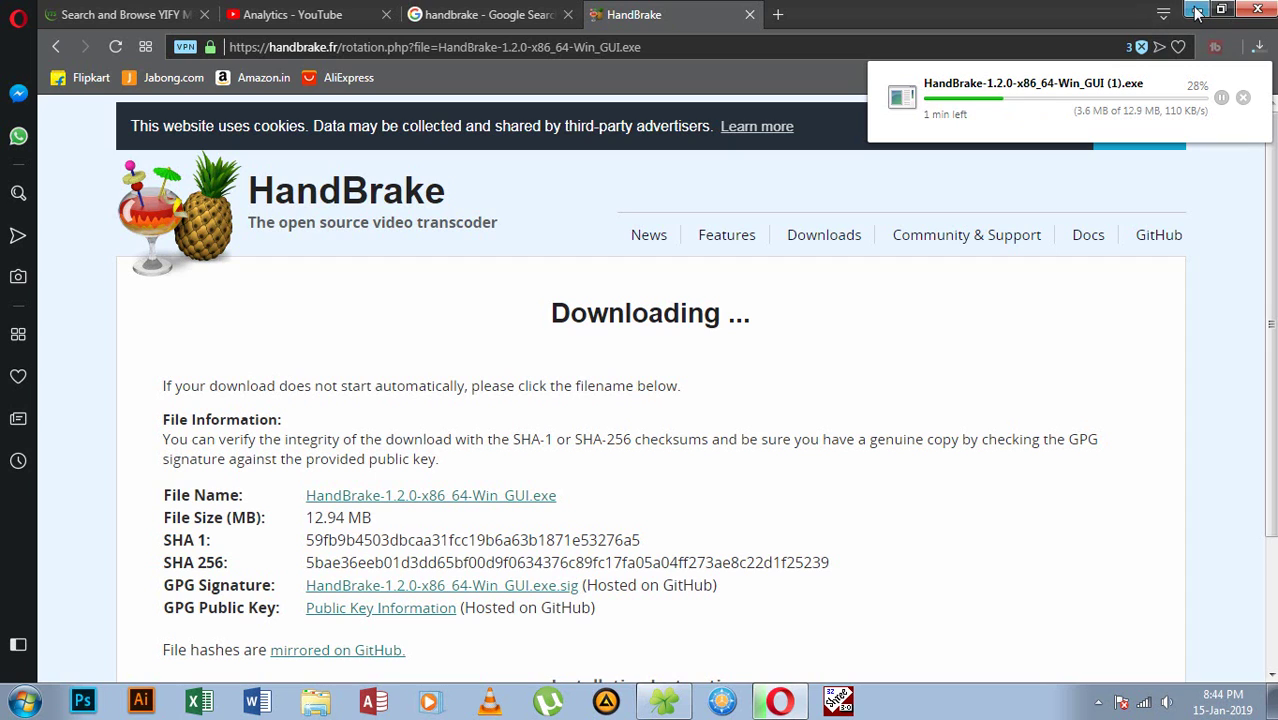
Step: Switch to the file explorer and look in the Downloads folder for the HandBrake installer
left_click(1197, 11)
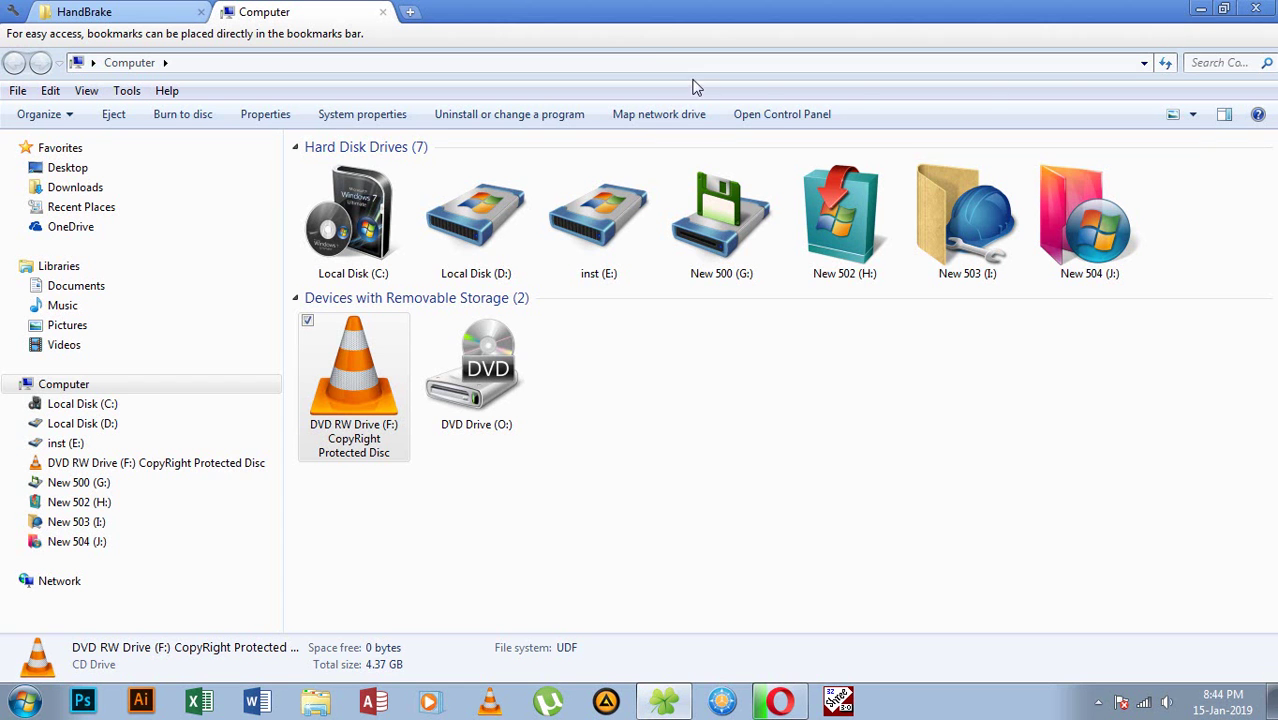
left_click(87, 190)
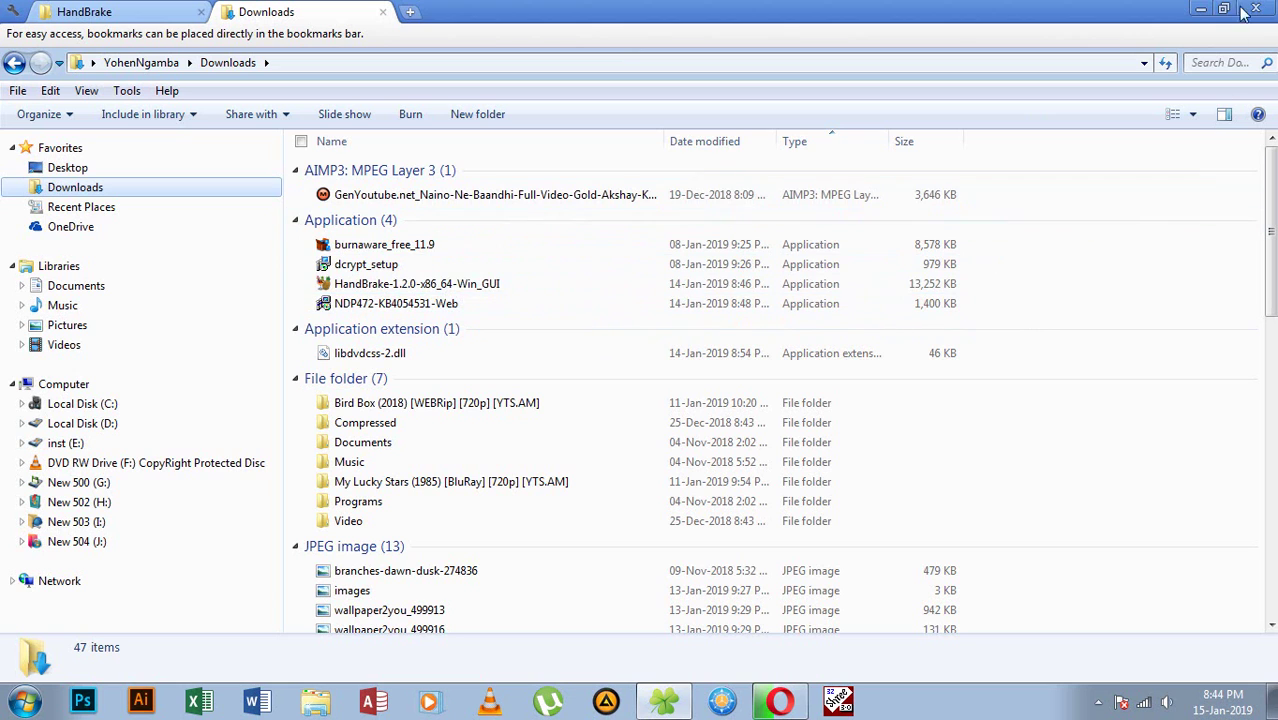
left_click(1199, 12)
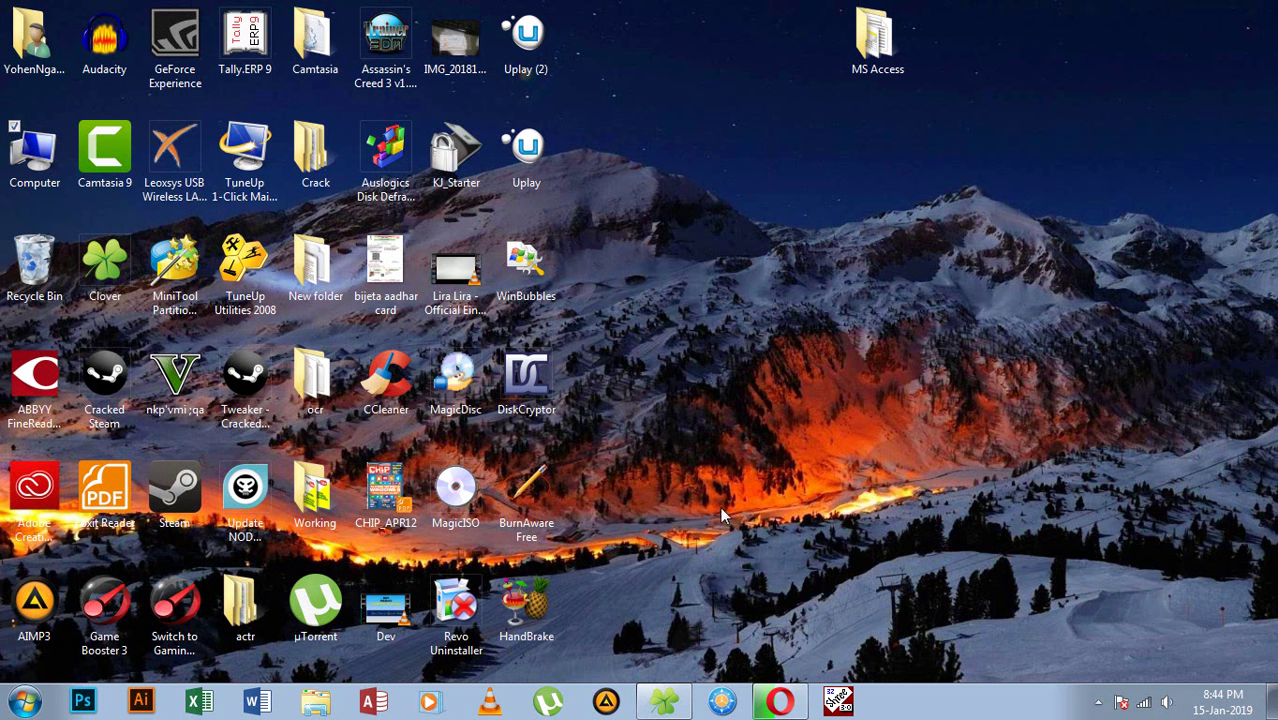
double_click(540, 618)
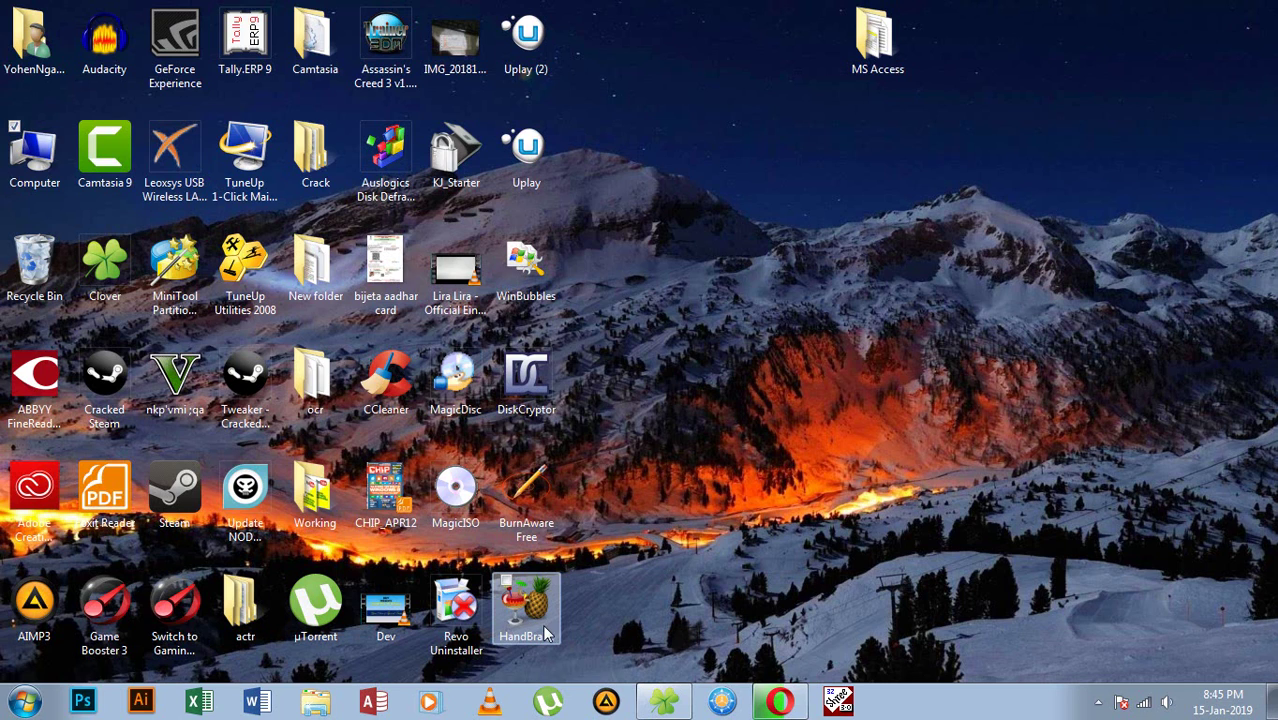
left_click(779, 706)
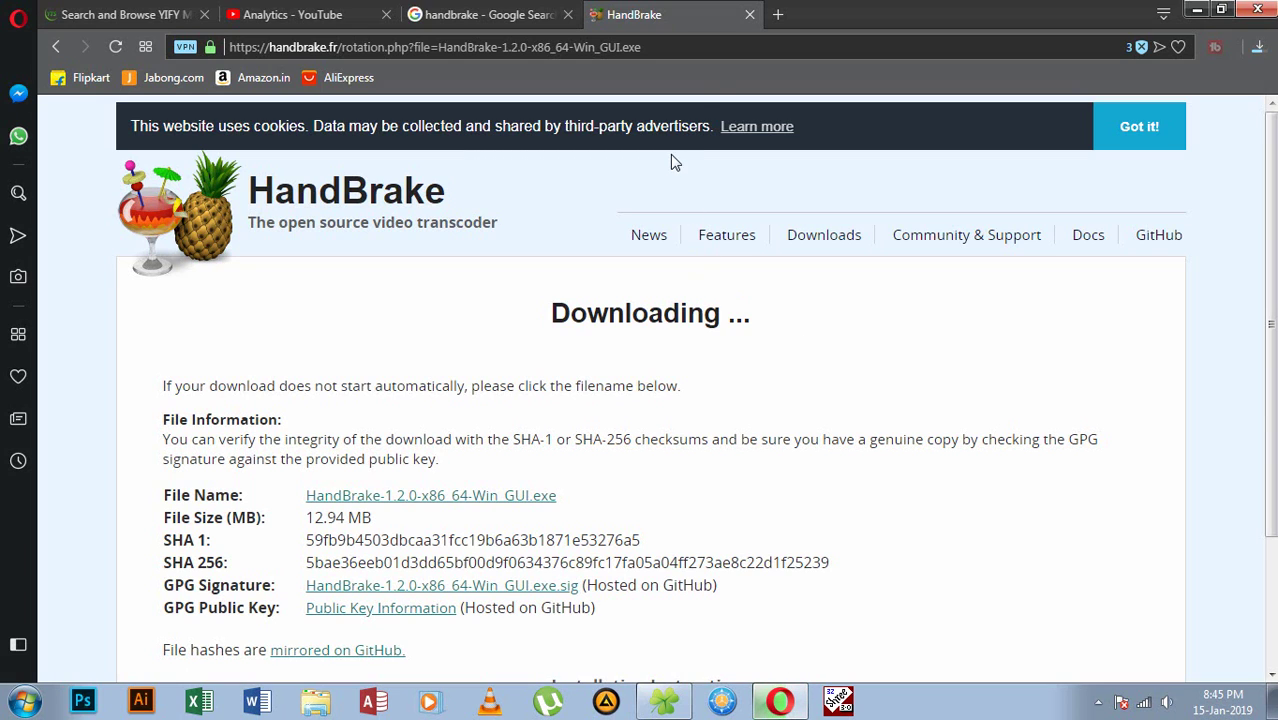
left_click(1198, 11)
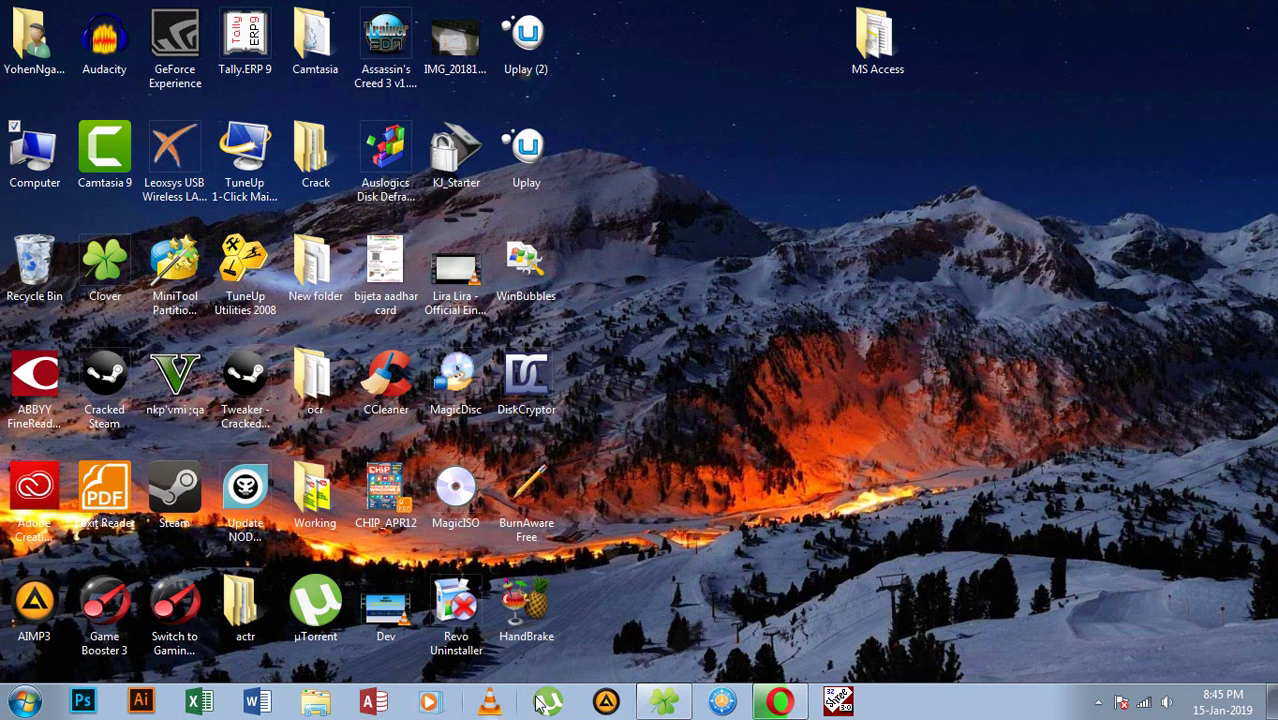
Step: Return to Opera and open the videolan.org website in a new tab
left_click(785, 706)
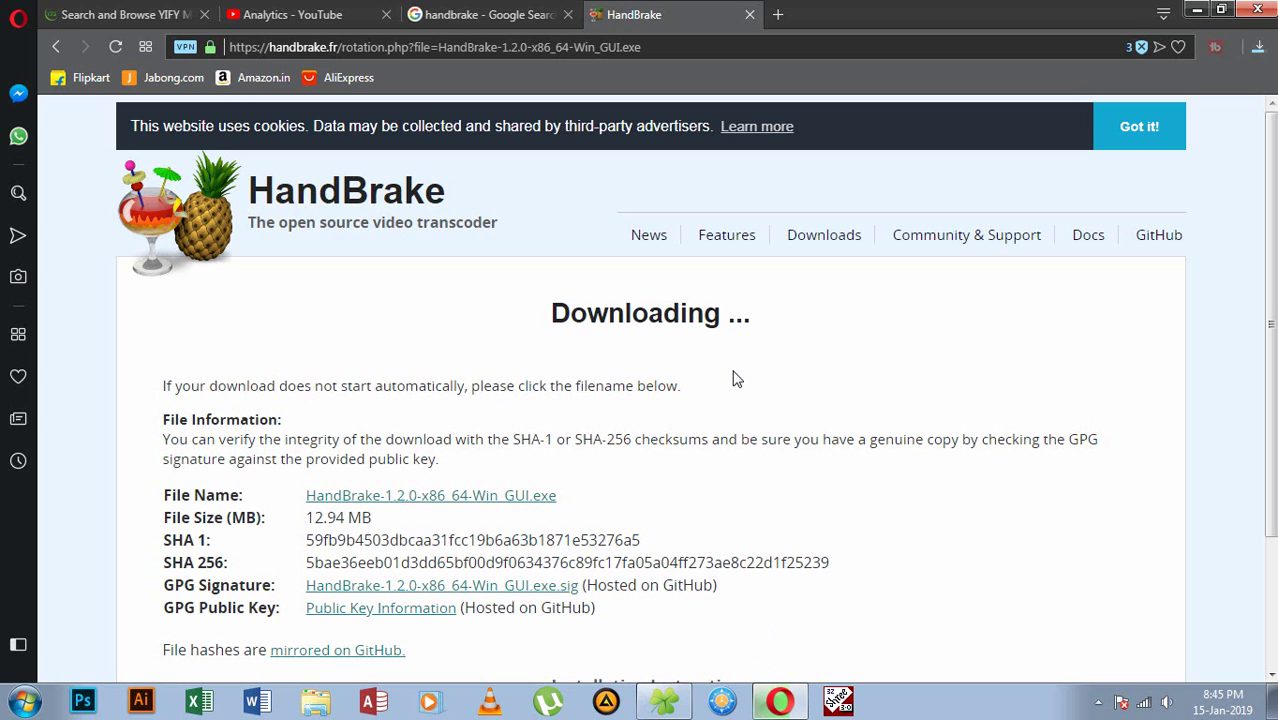
left_click(777, 15)
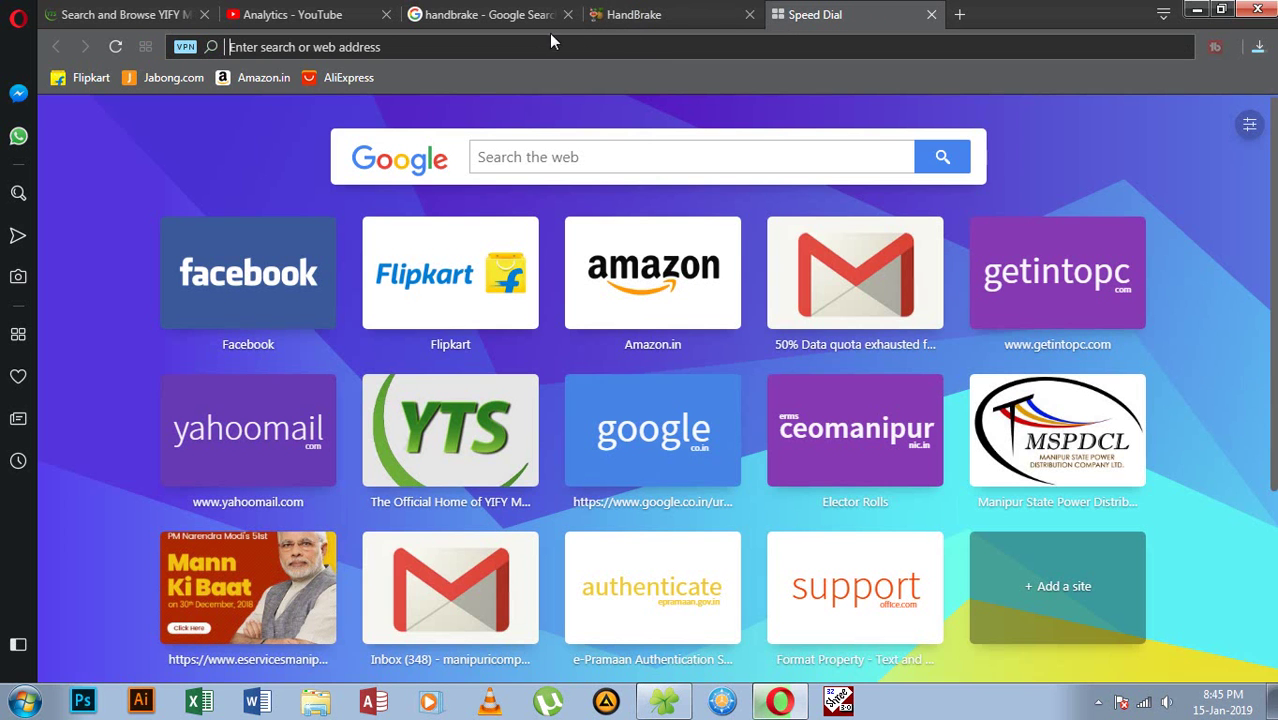
type("vide")
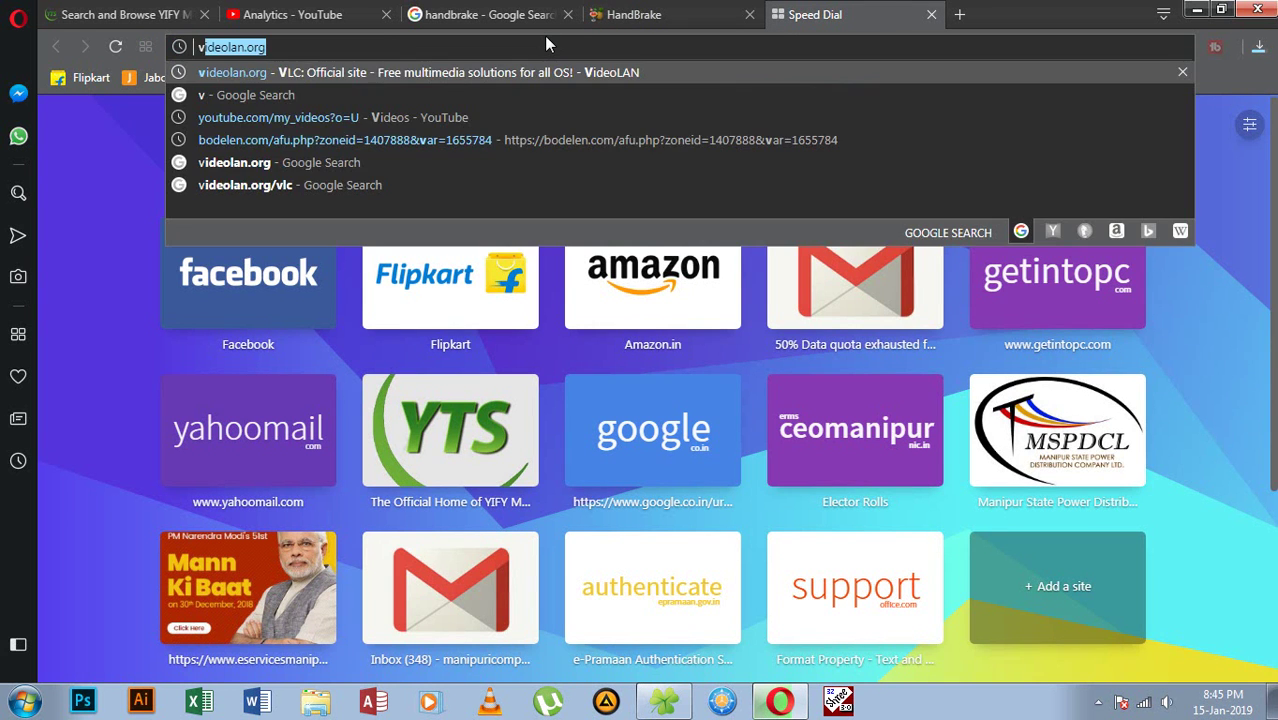
type("ol")
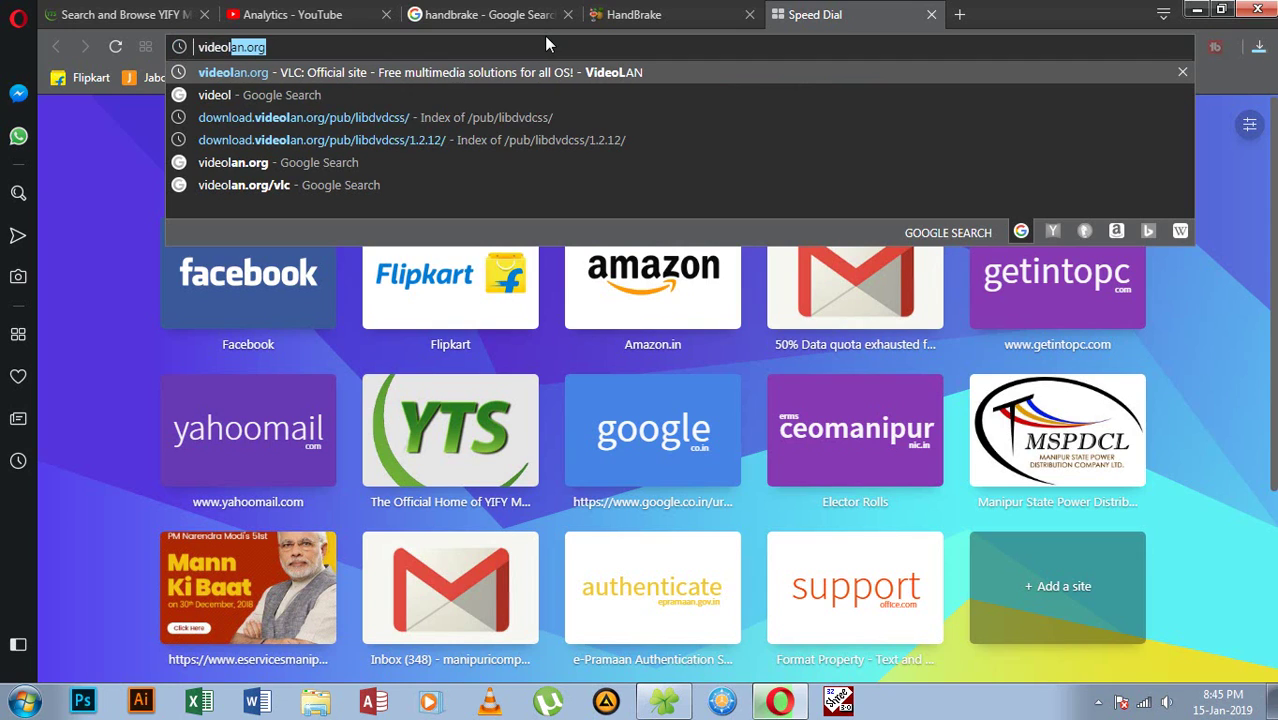
type("an.org")
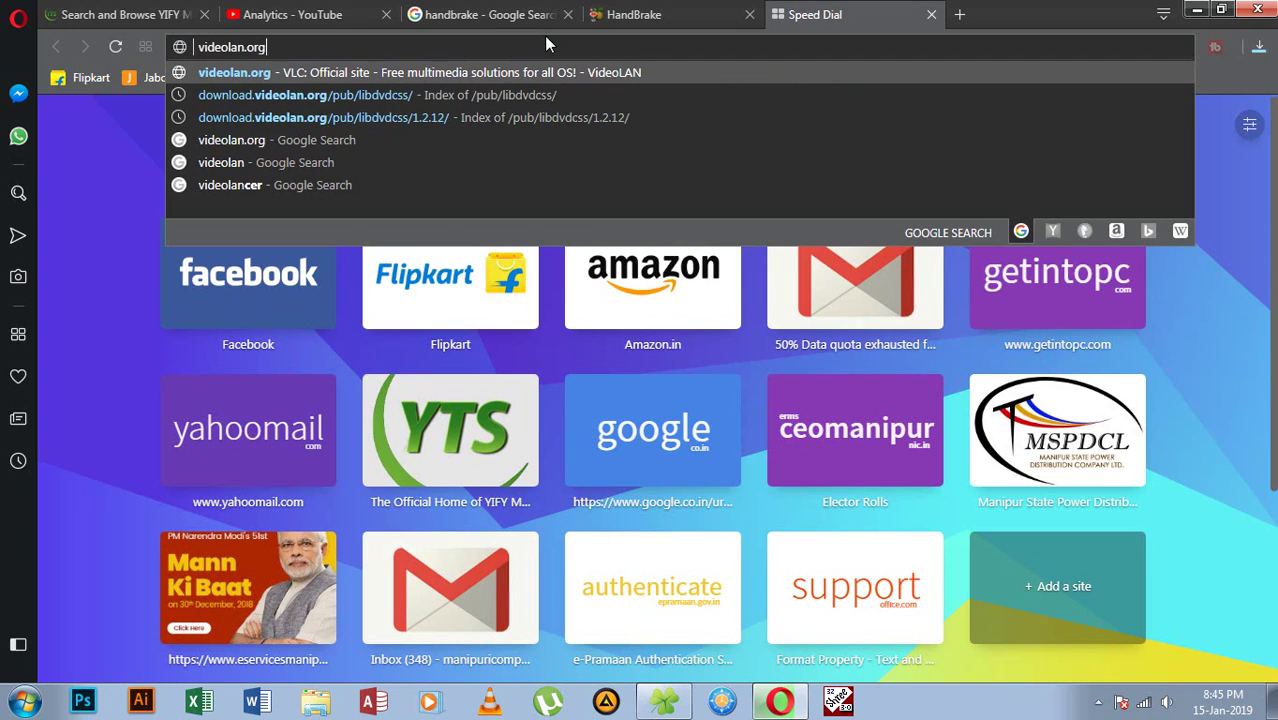
key("Return")
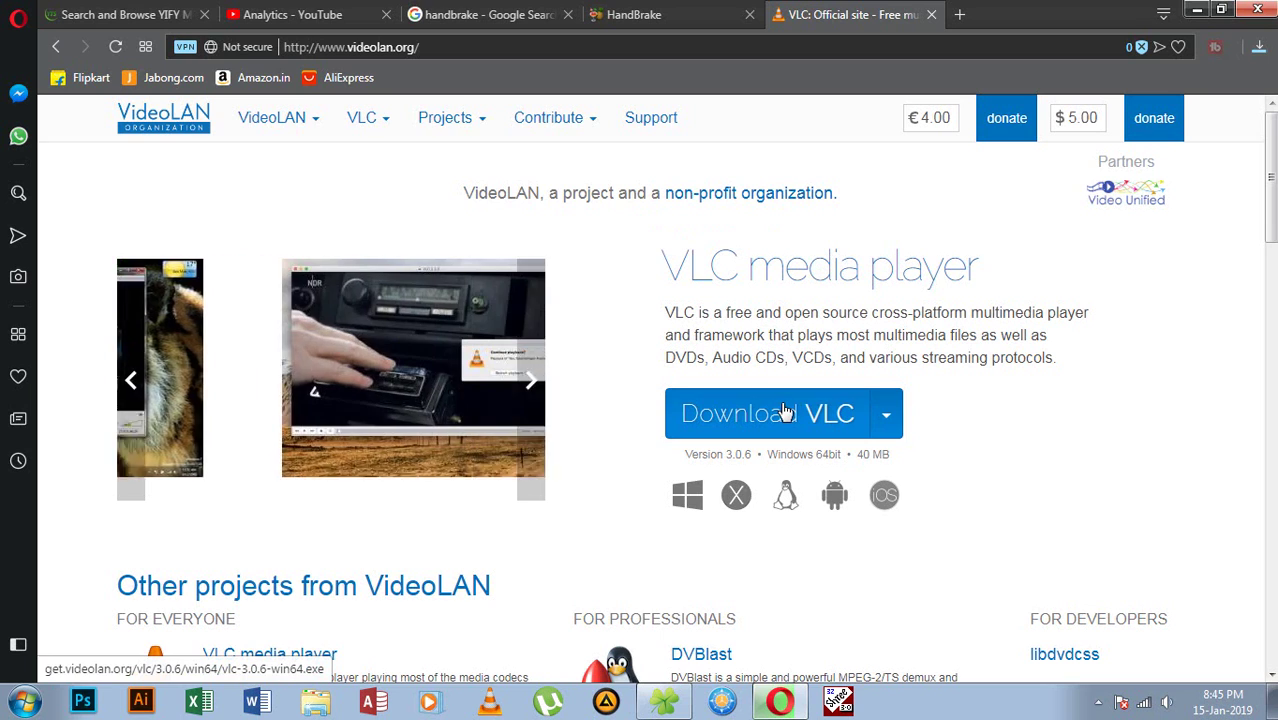
Step: Go to VideoLAN's libdvdcss project, browse its releases and open the 1.2.12 version folder
mouse_move(462, 128)
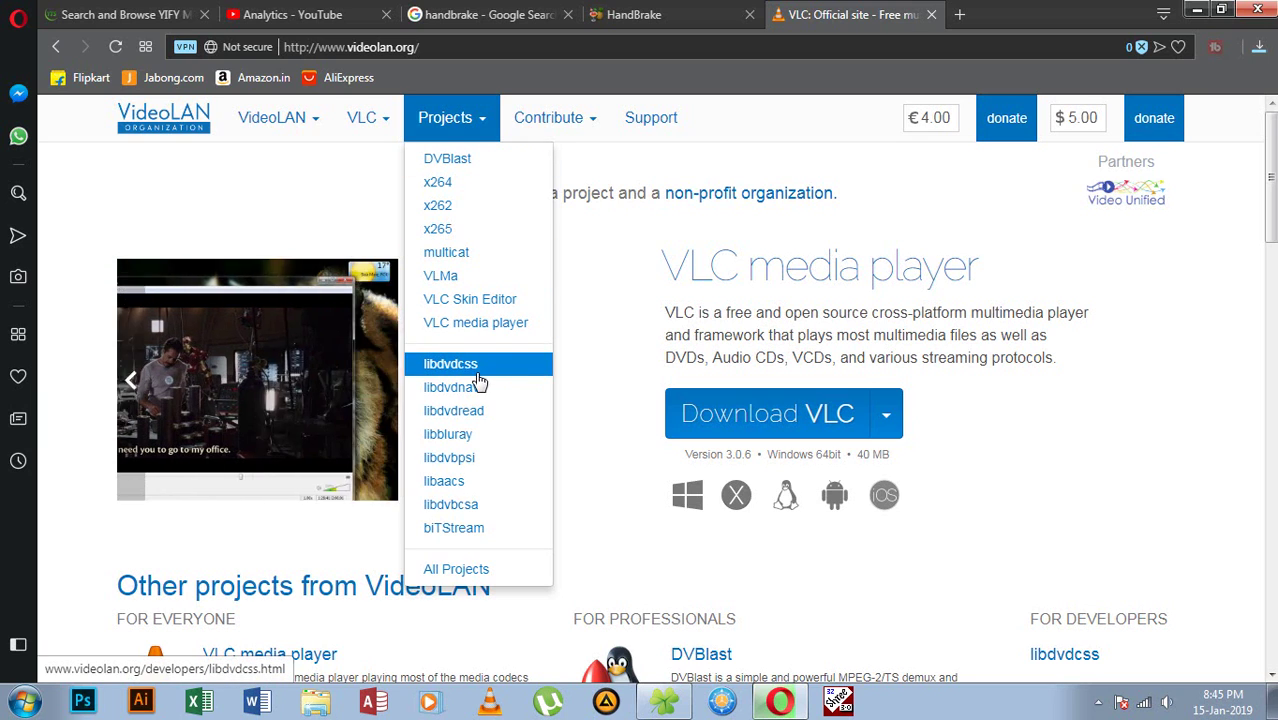
left_click(467, 371)
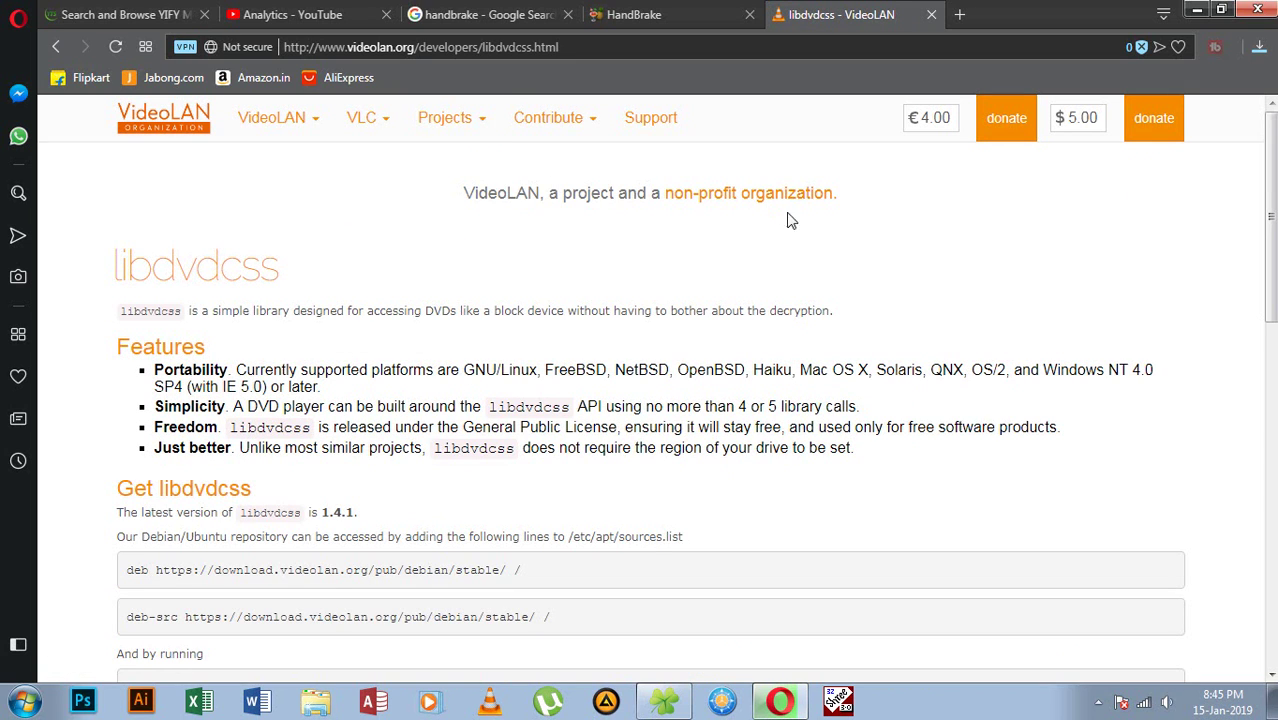
scroll(1079, 240, "down", 1)
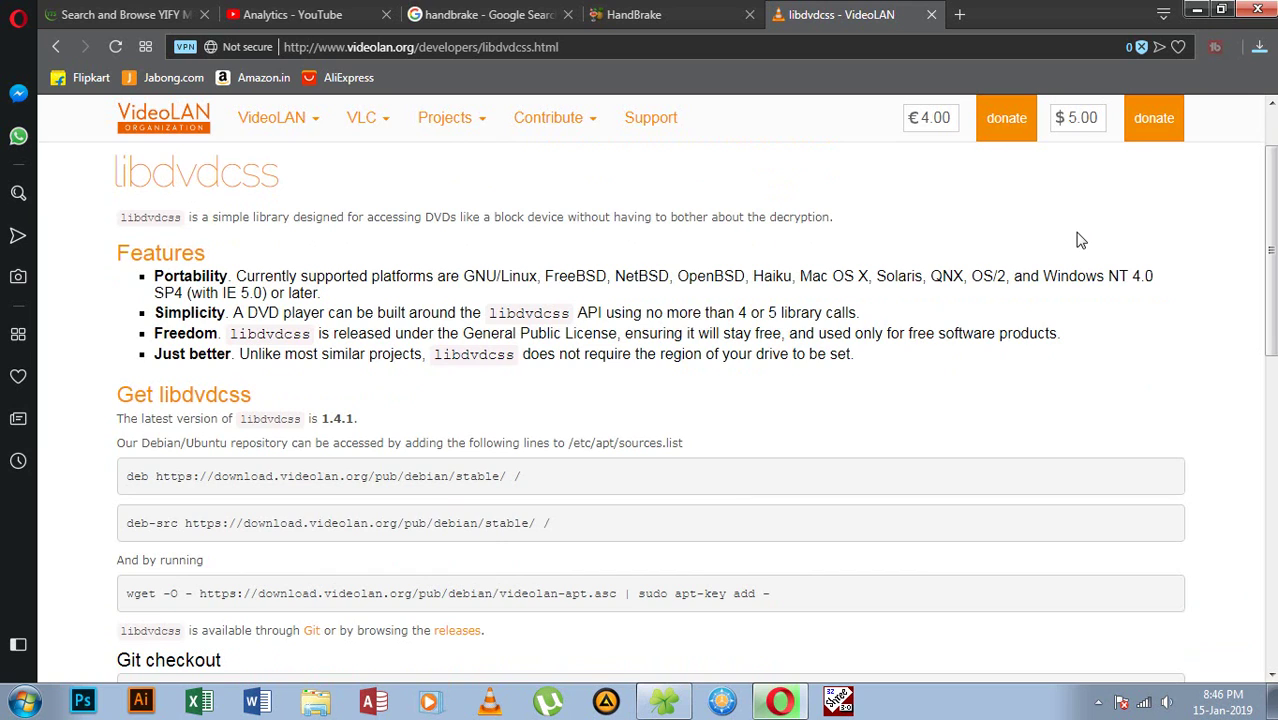
scroll(987, 243, "down", 2)
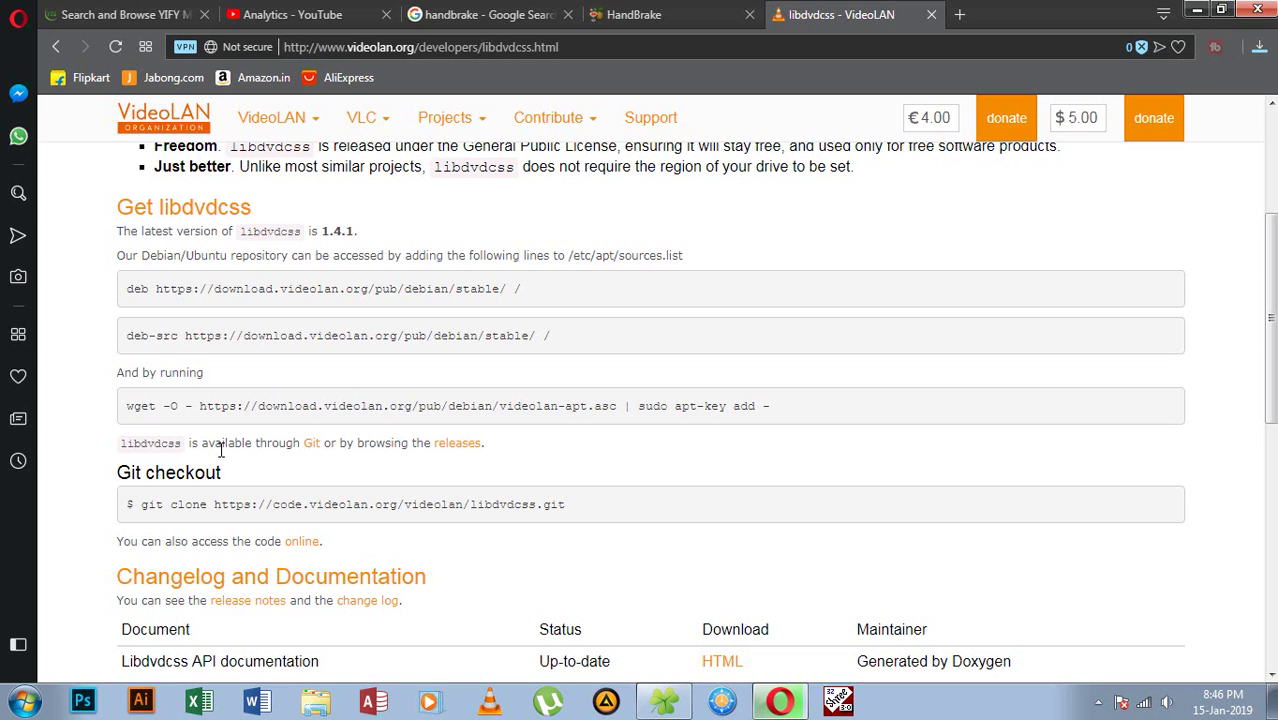
left_click(458, 443)
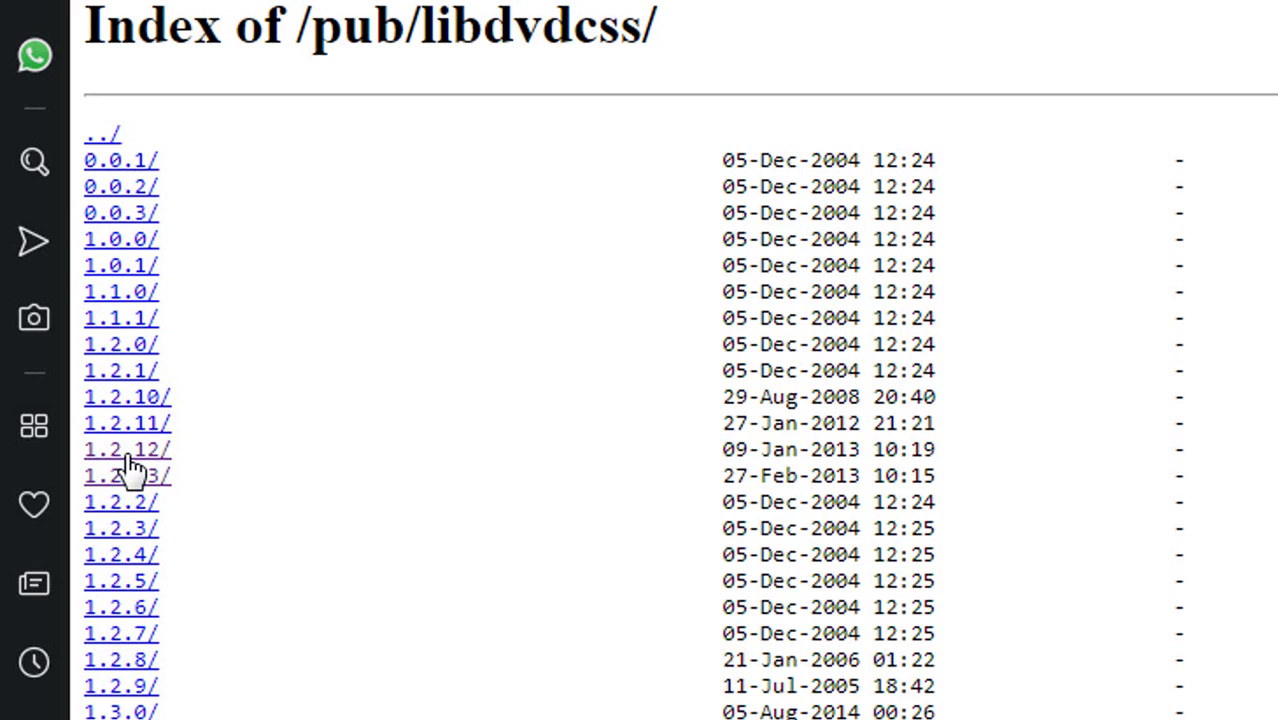
left_click(128, 452)
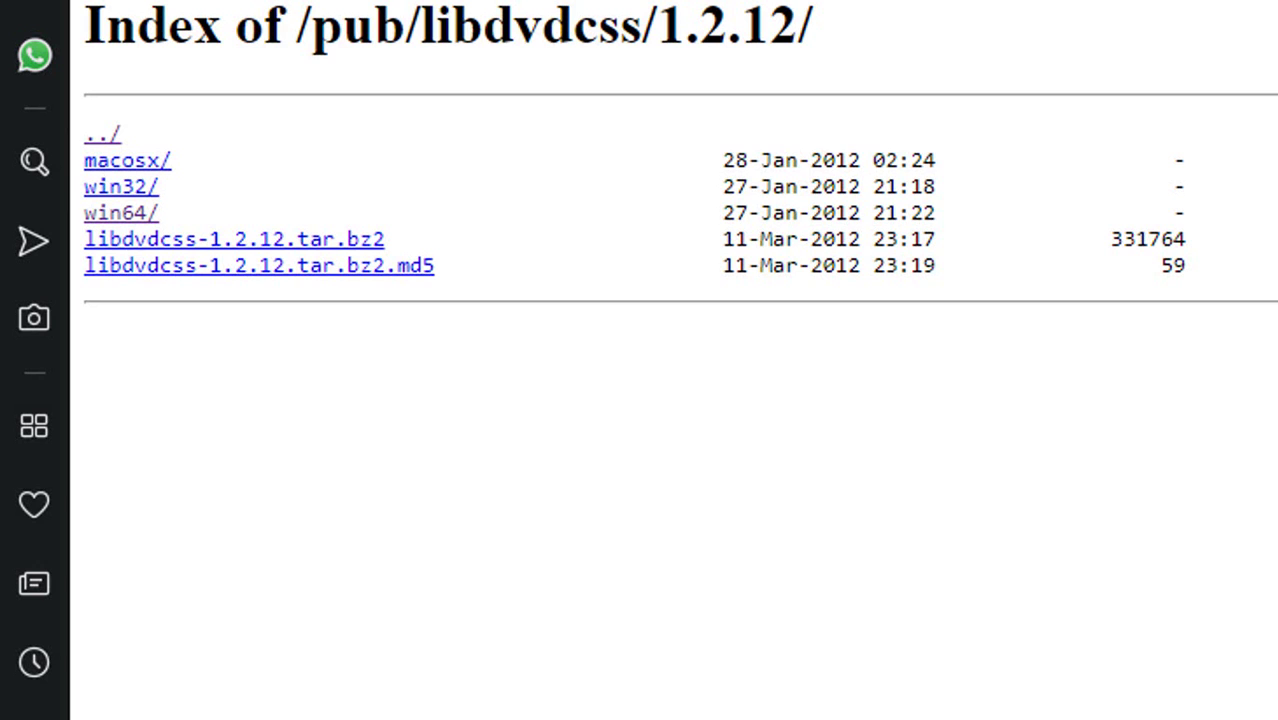
Step: Return to the desktop and open the computer's system properties to check whether Windows is 32-bit or 64-bit
left_click(1199, 14)
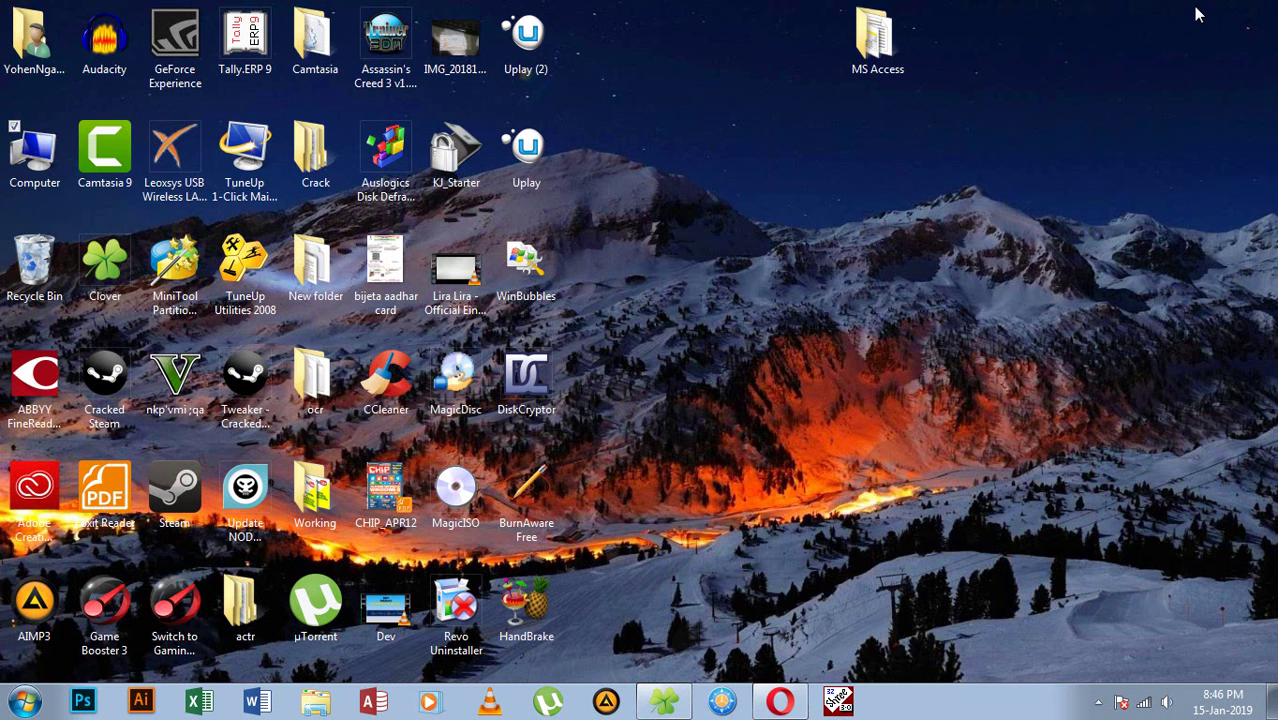
right_click(37, 163)
left_click(119, 332)
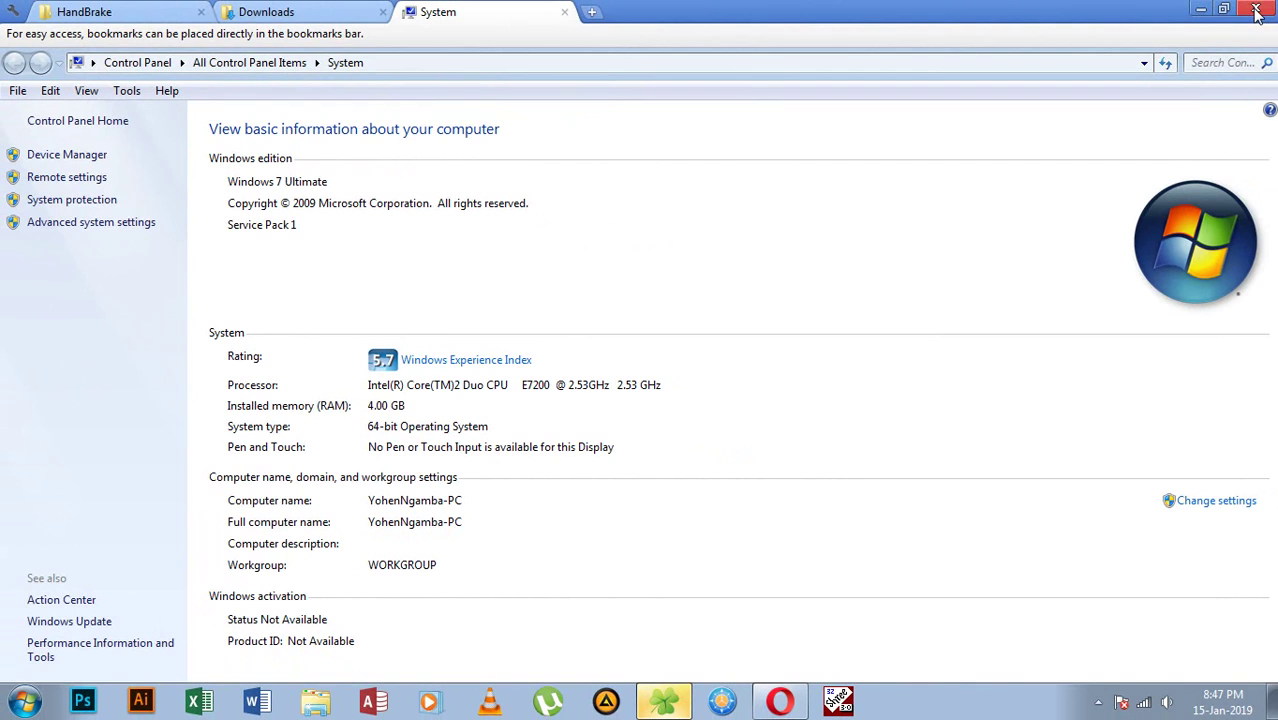
Step: Close the system information window, return to Opera and download the win64 version of libdvdcss-2.dll to the Downloads folder
left_click(1256, 10)
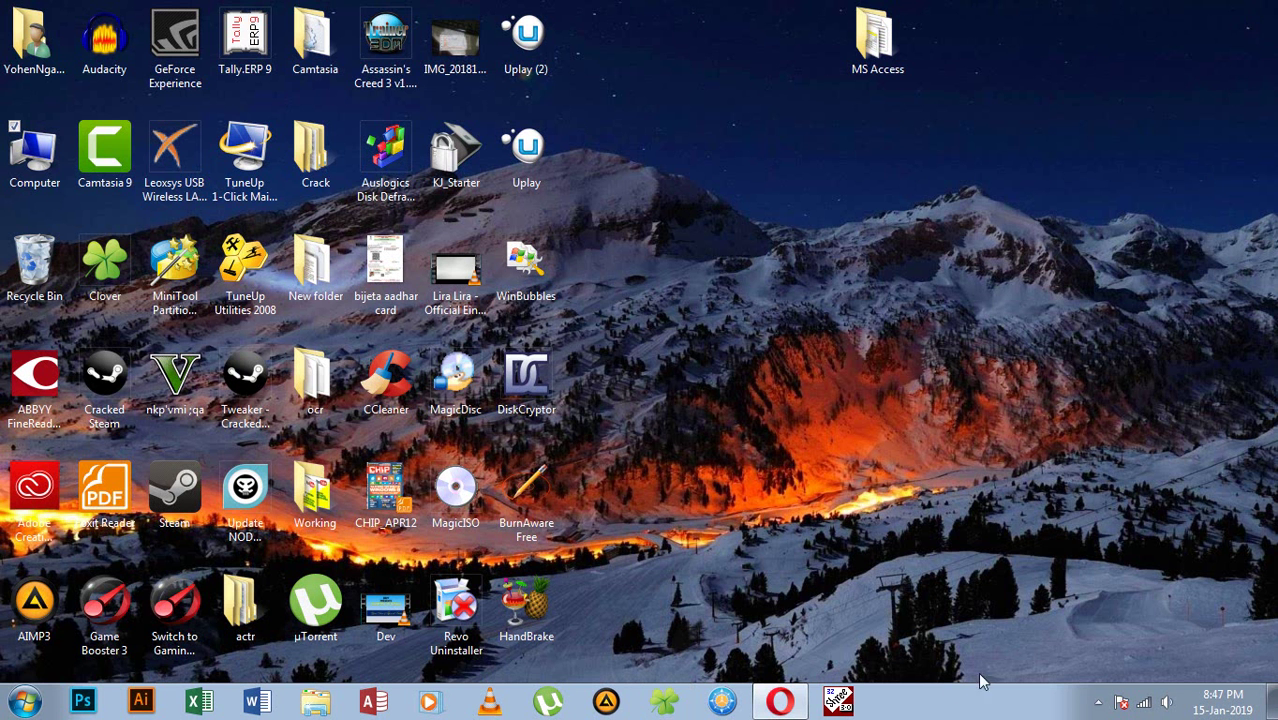
left_click(780, 701)
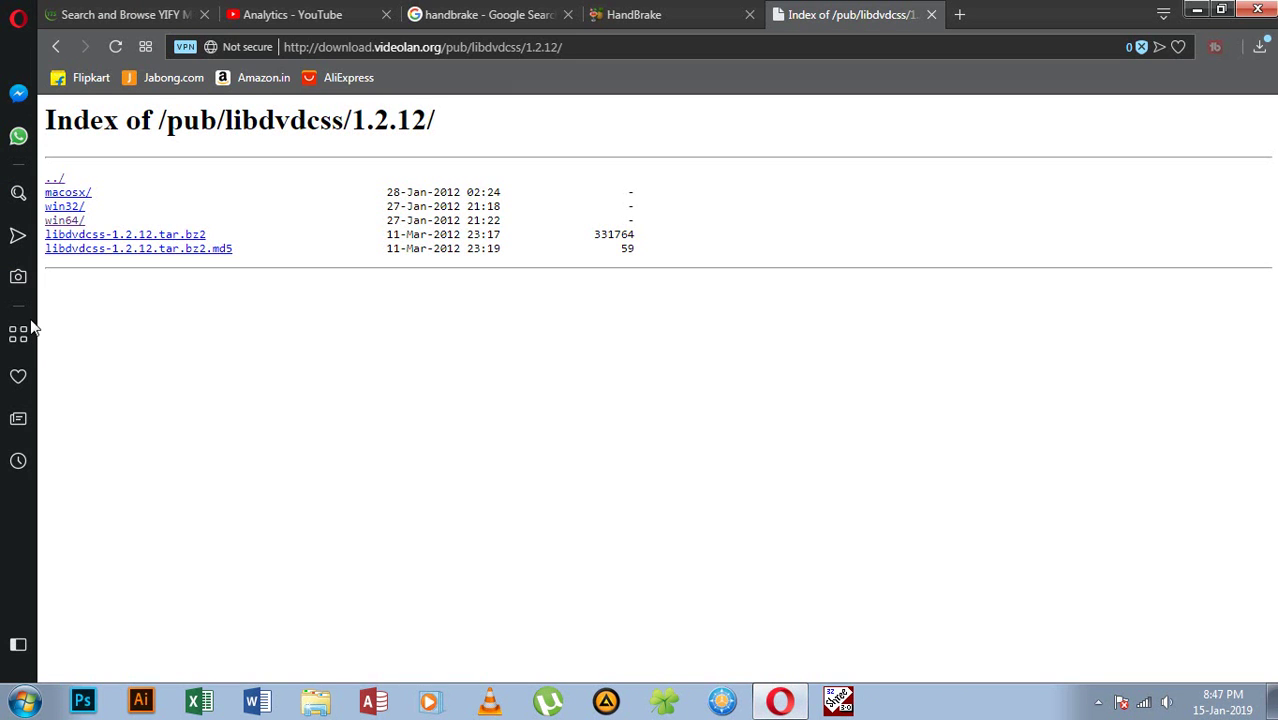
left_click(54, 225)
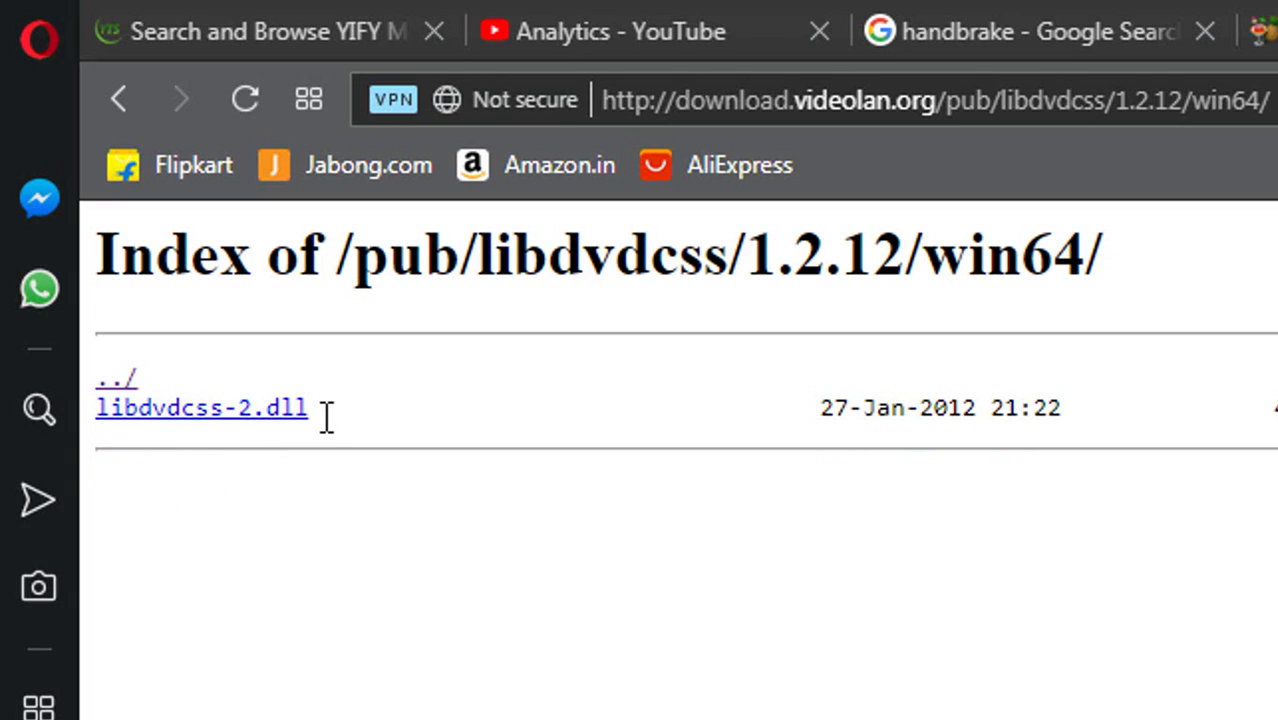
left_click(222, 414)
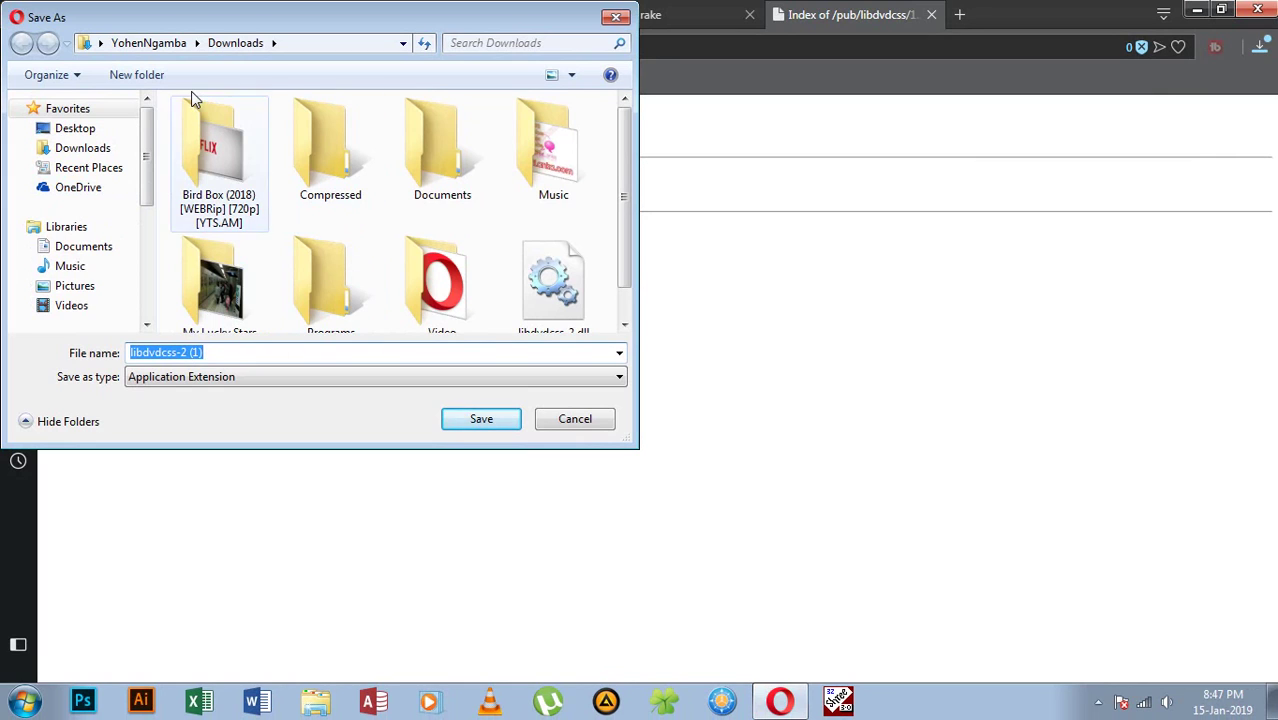
left_click(480, 428)
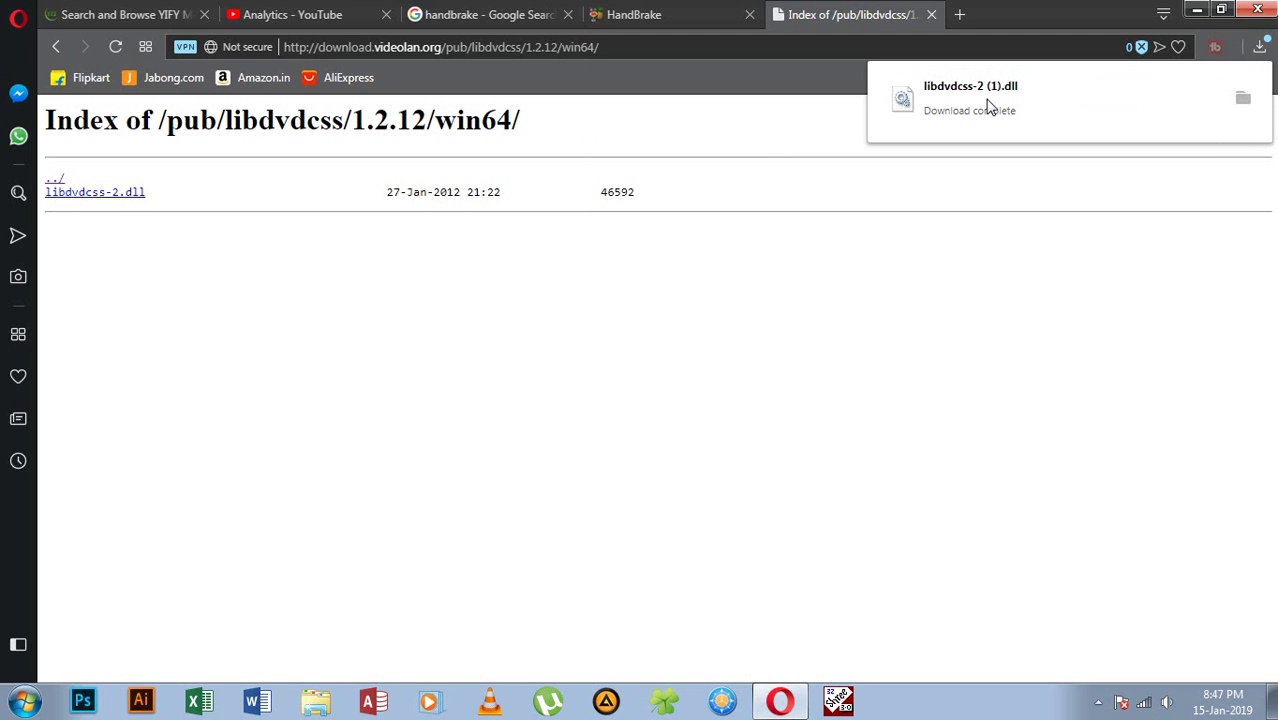
Step: Open the Downloads folder in the file explorer and copy libdvdcss-2.dll
left_click(1196, 10)
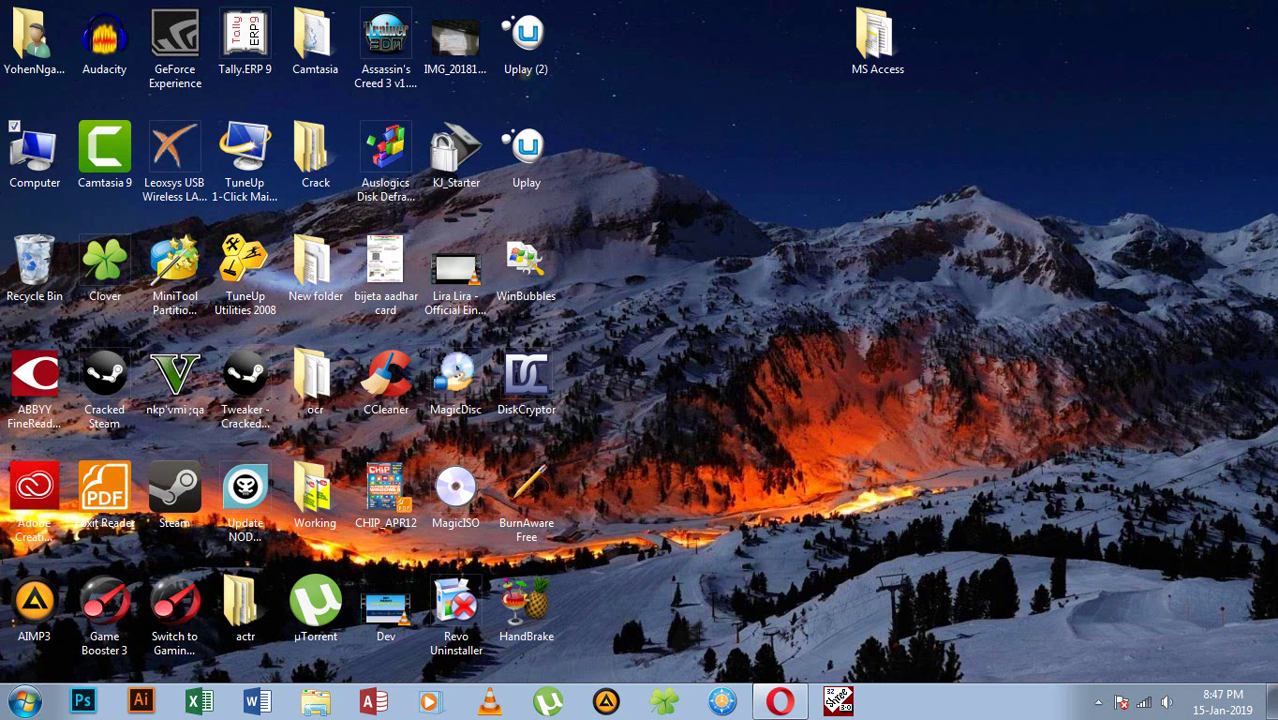
double_click(26, 186)
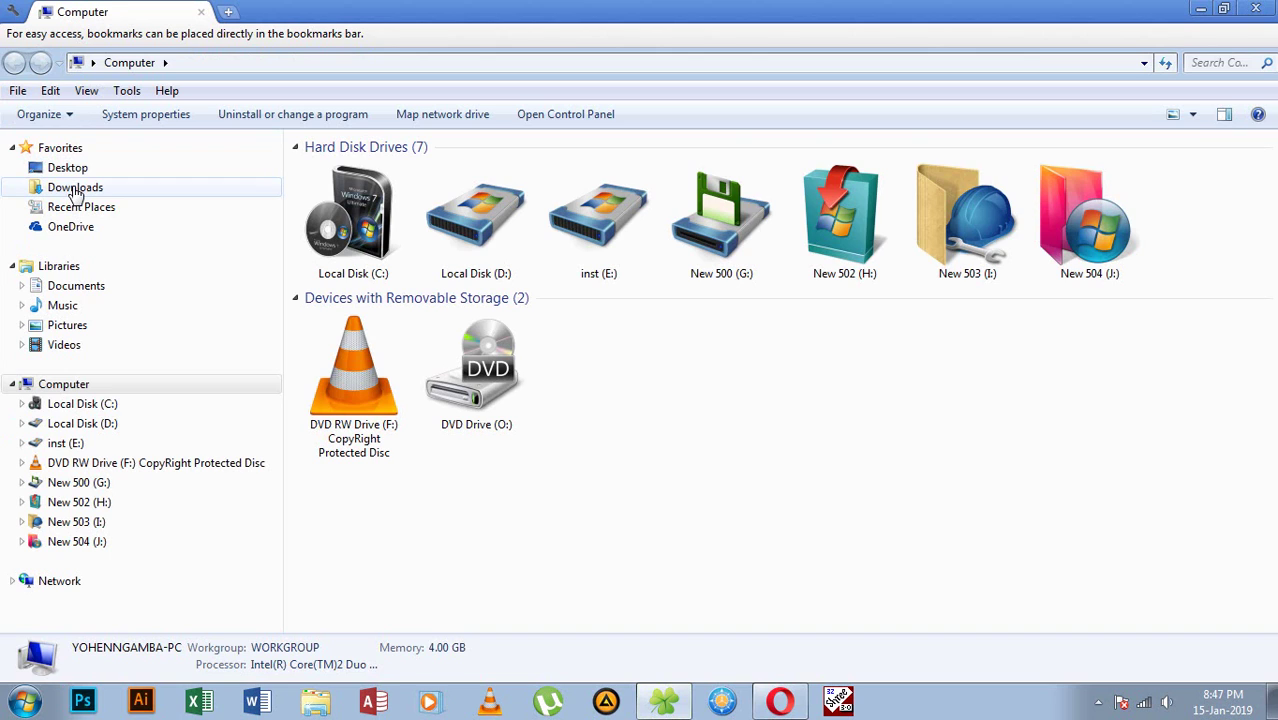
left_click(75, 190)
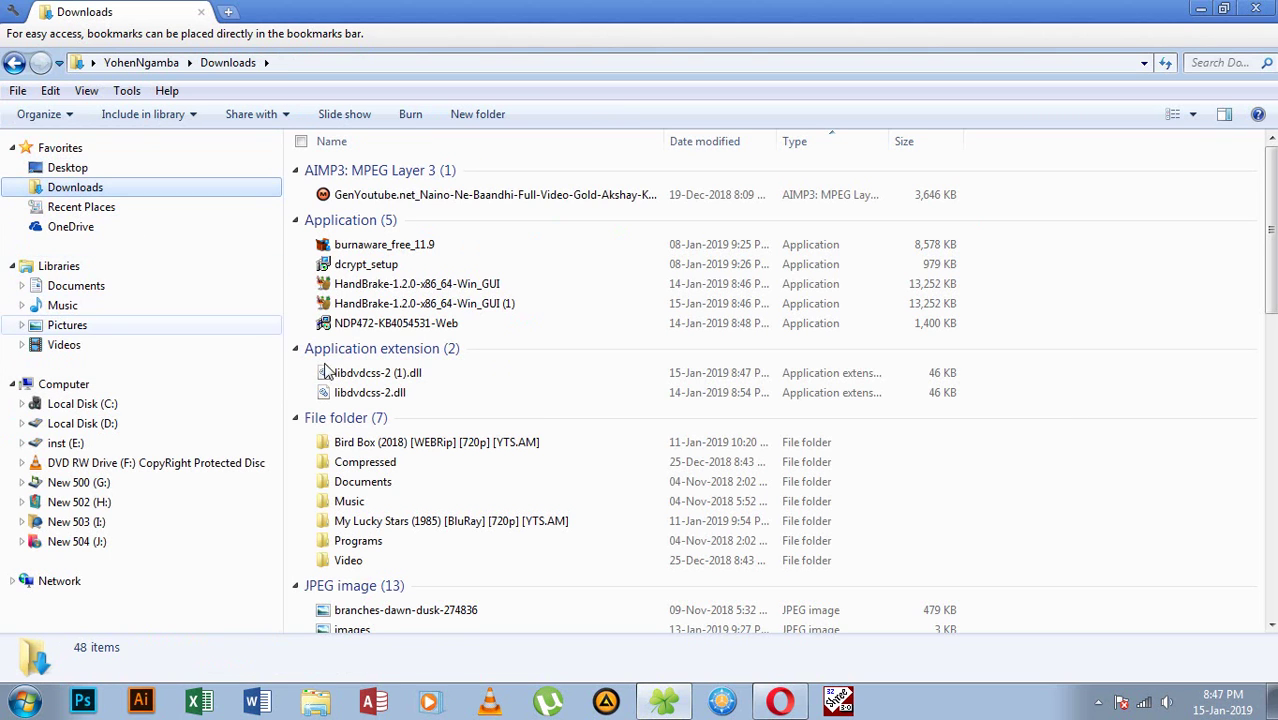
right_click(379, 395)
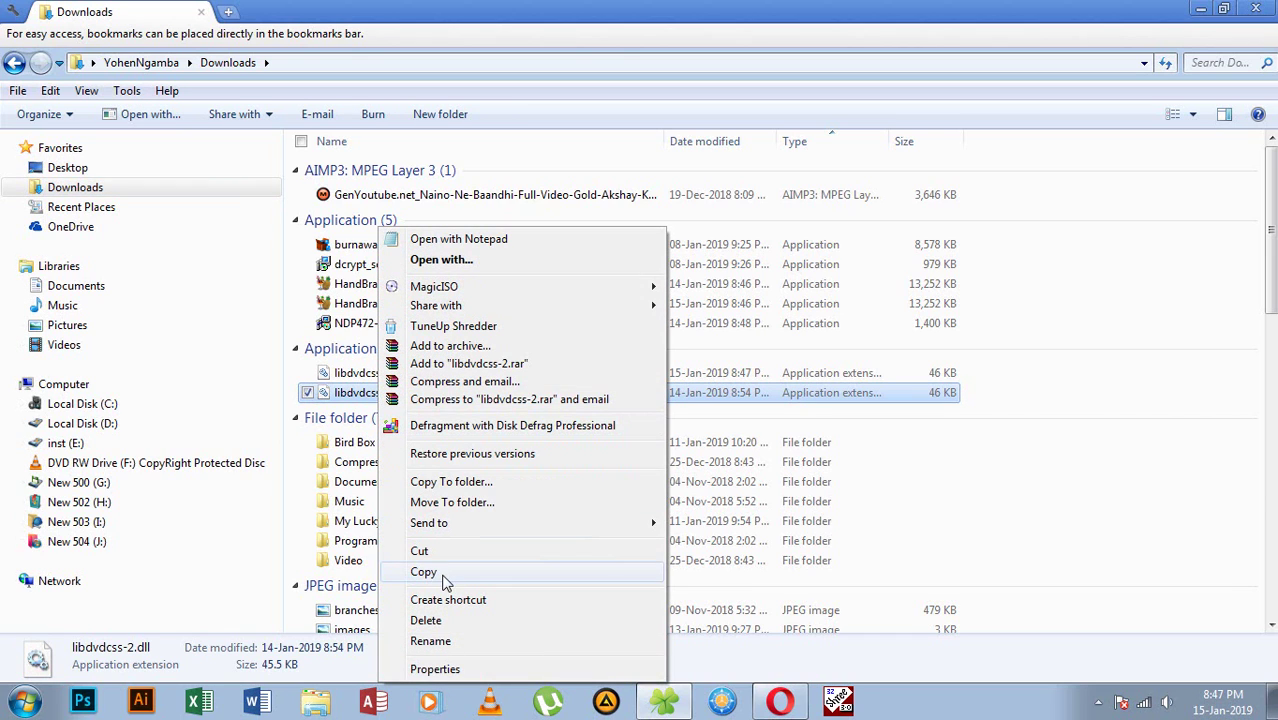
left_click(445, 575)
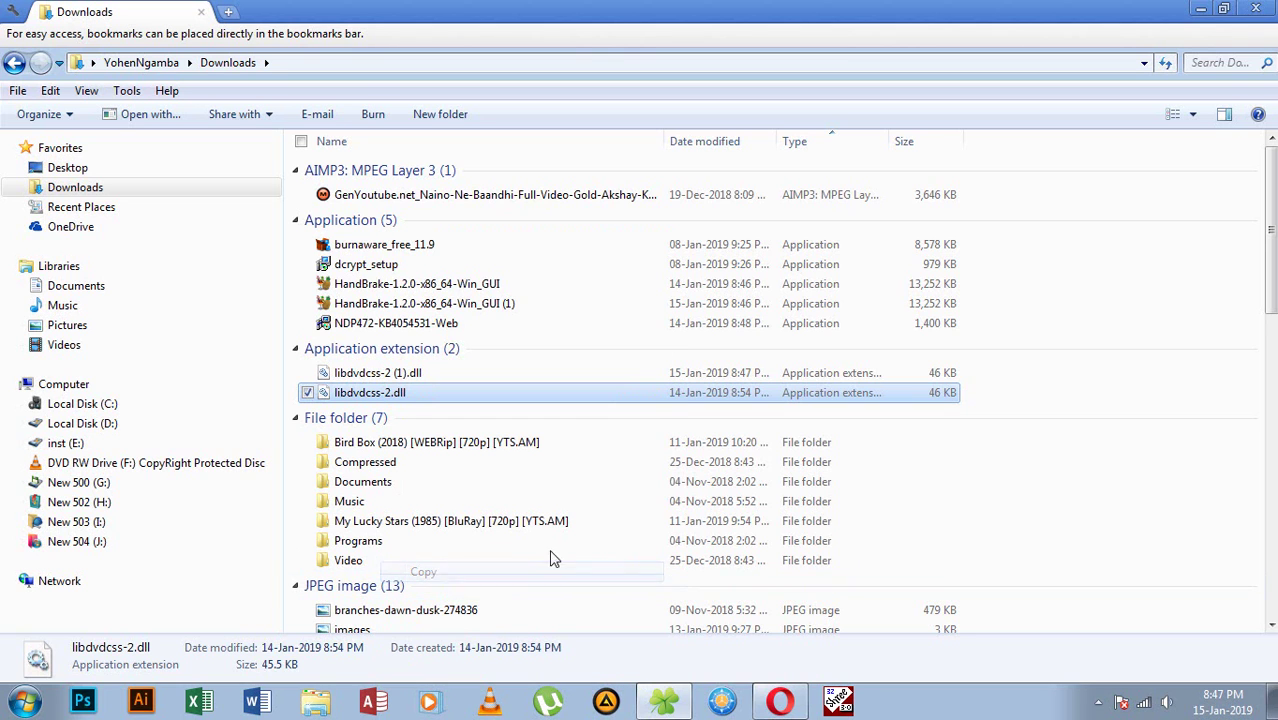
Step: Open HandBrake's install folder through its desktop shortcut's properties, paste the copied library there, and close the folder and properties windows
left_click(1200, 9)
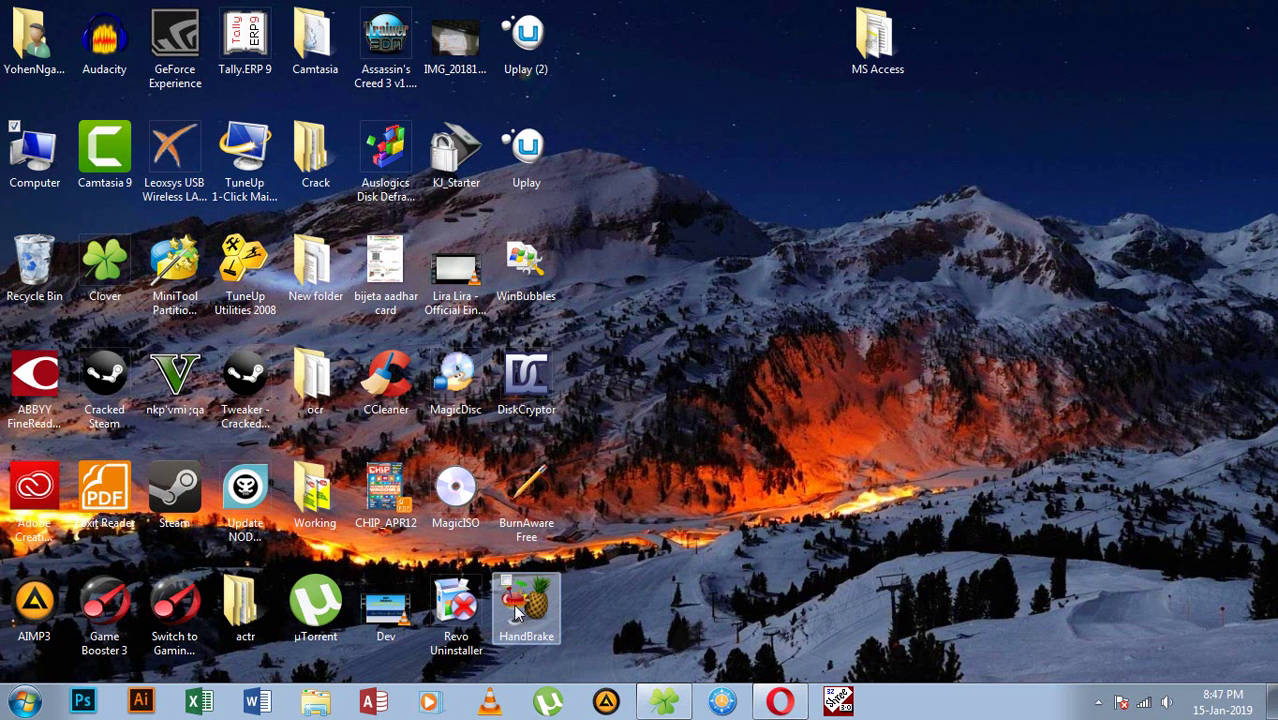
right_click(515, 606)
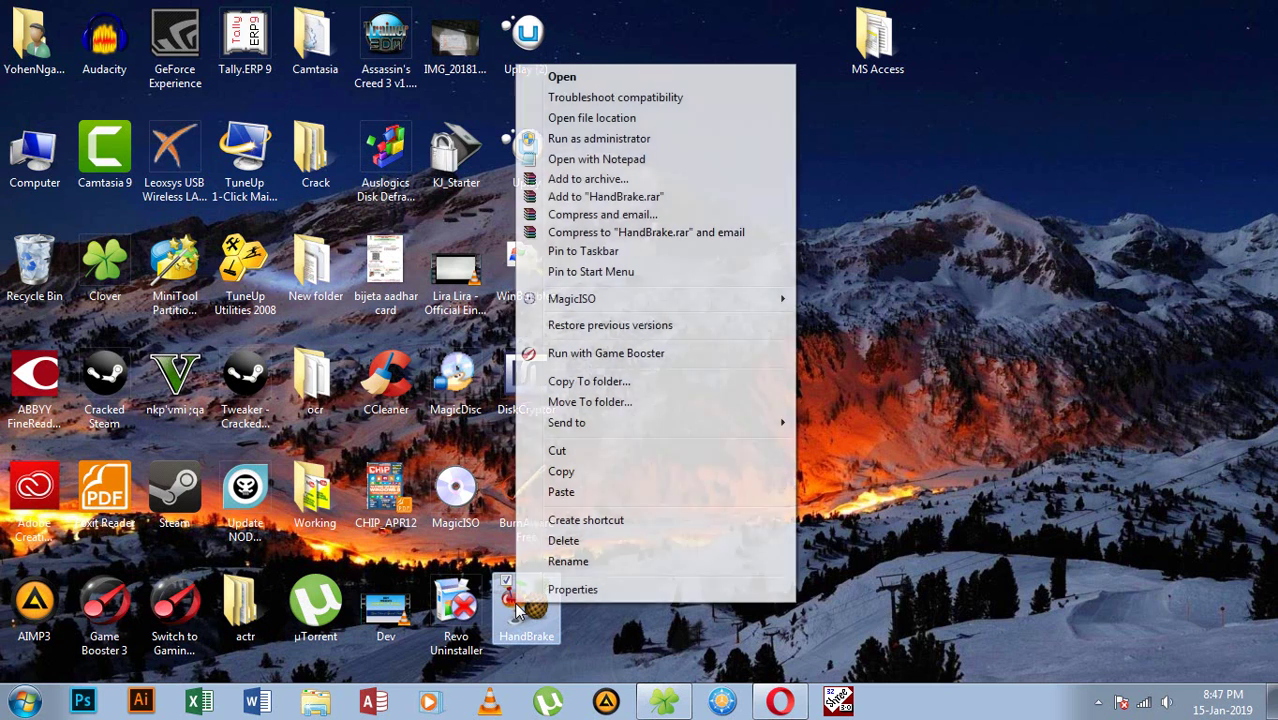
left_click(572, 592)
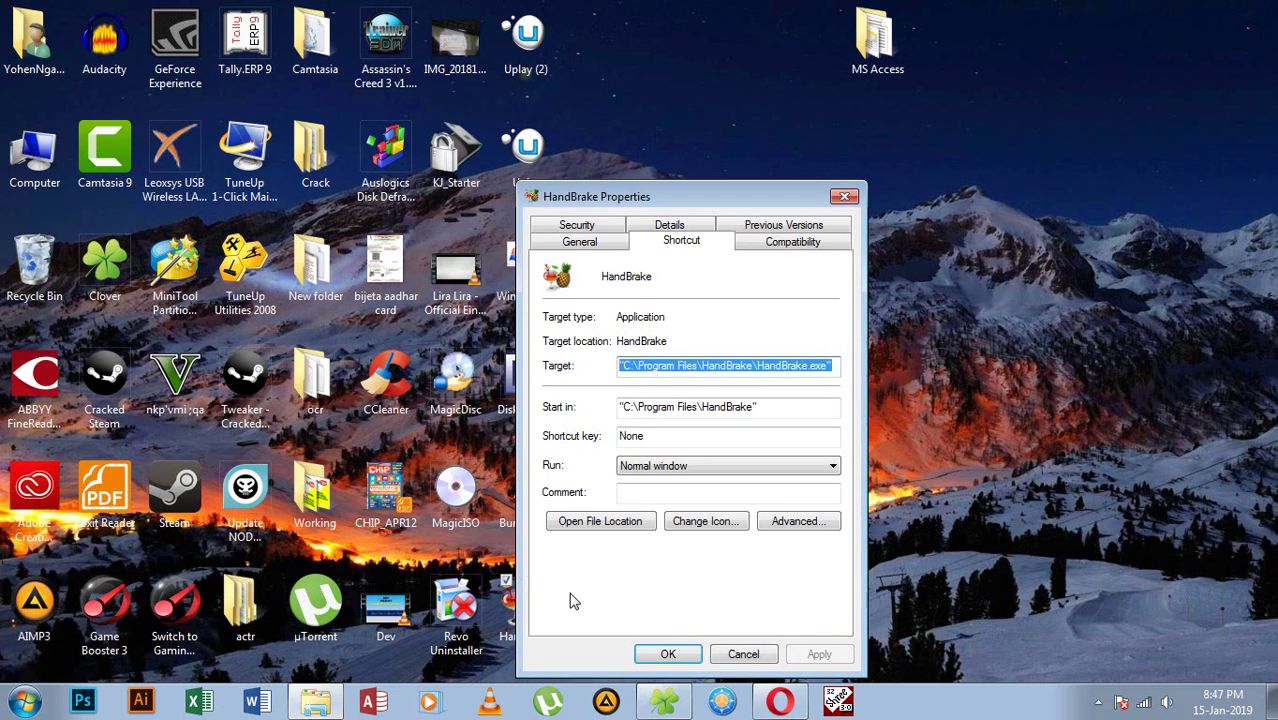
left_click(585, 521)
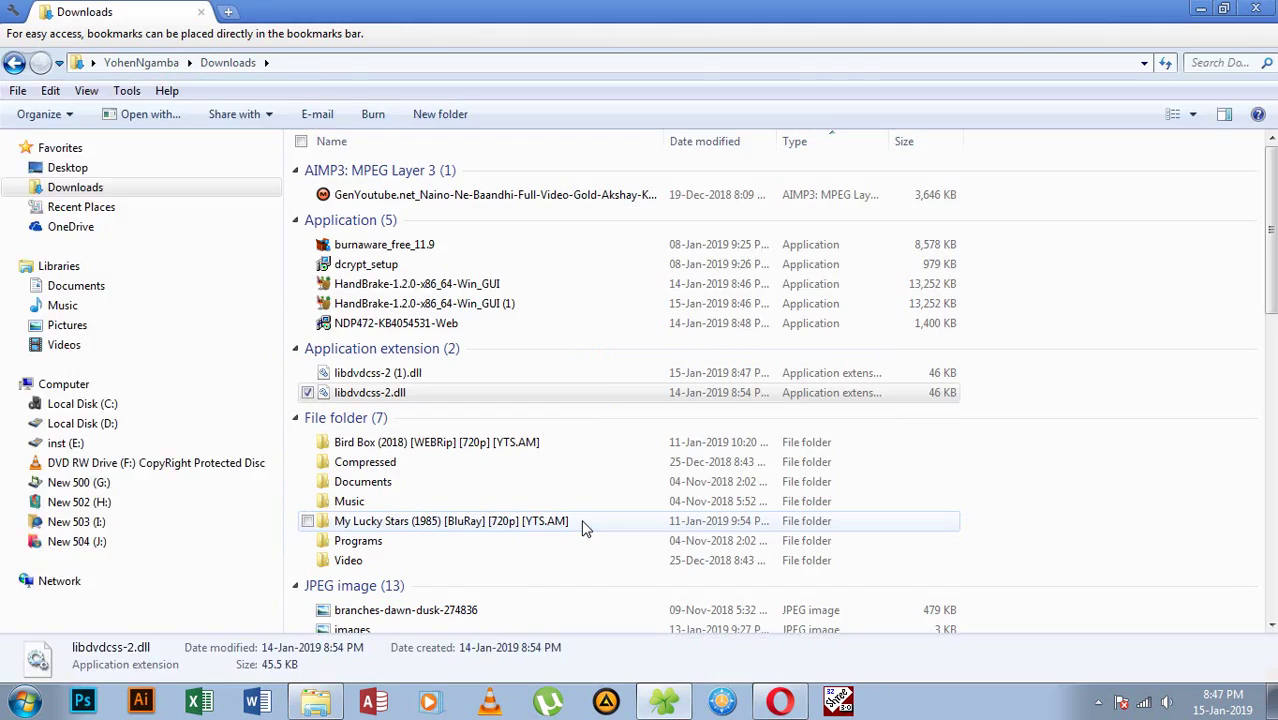
right_click(1097, 242)
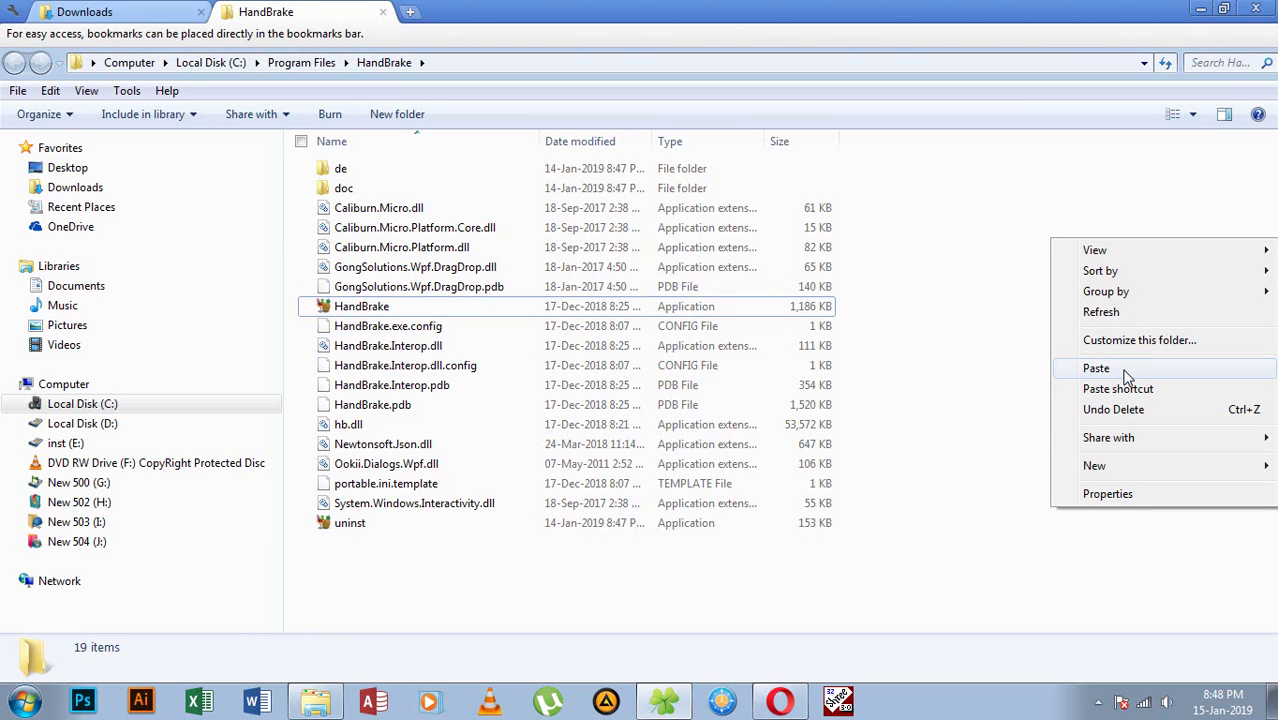
left_click(1125, 370)
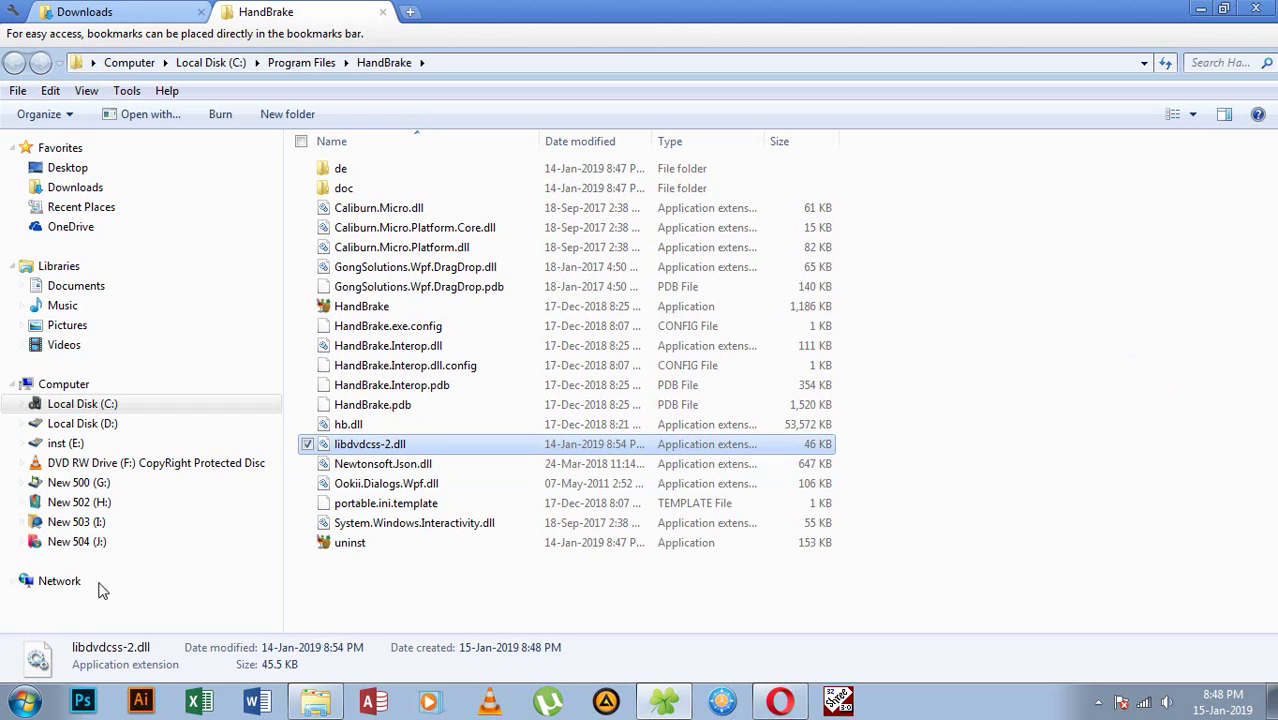
left_click(1258, 10)
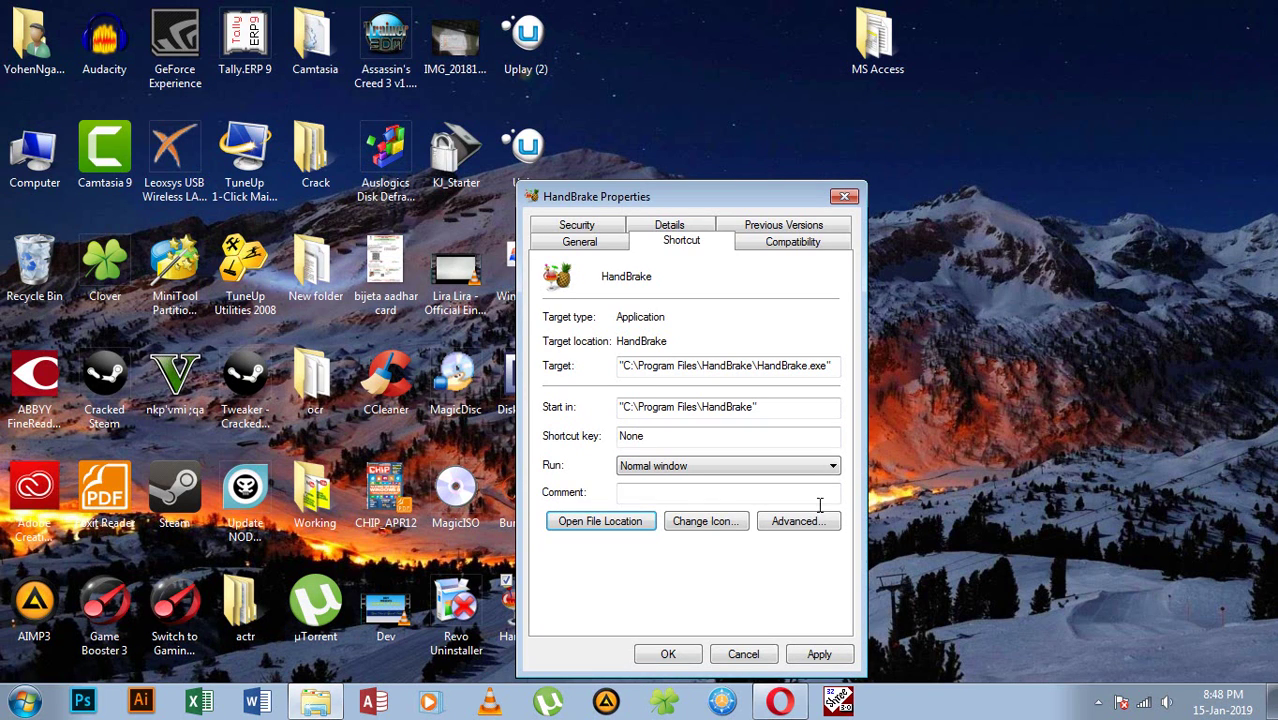
left_click(672, 655)
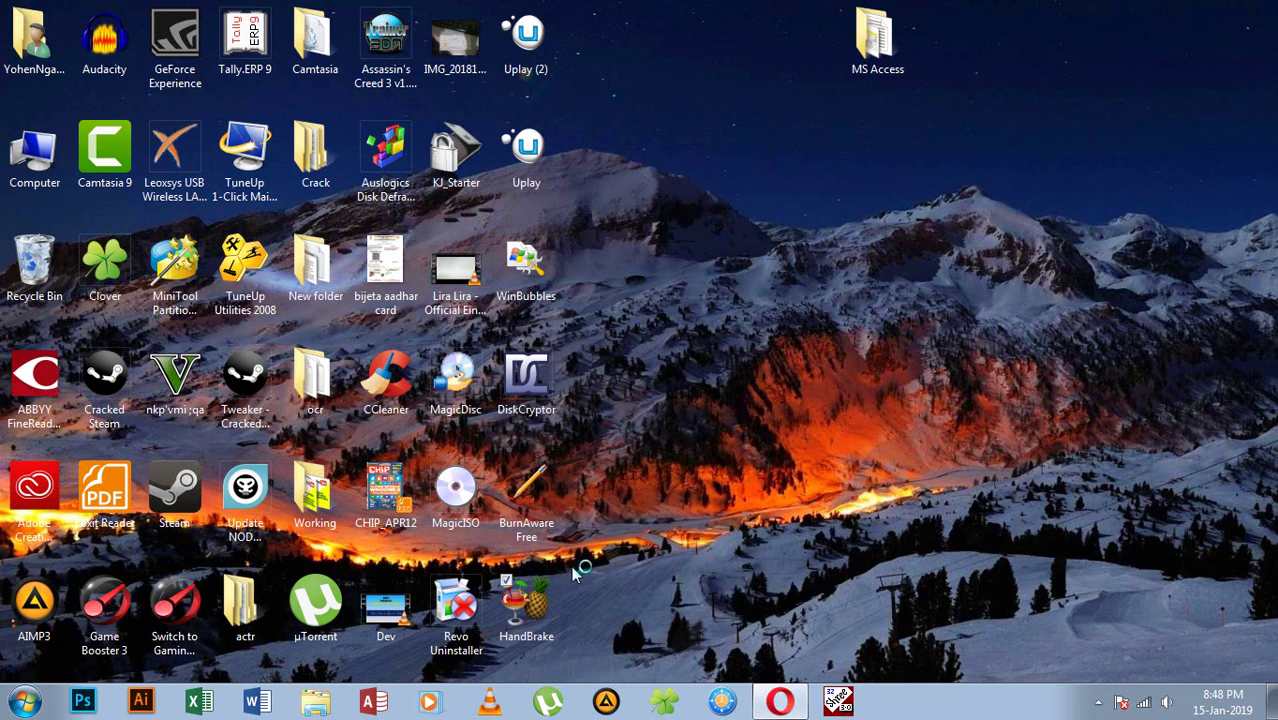
Step: Launch HandBrake, check the copy-protected disc's drive in Computer, and open the F:\ DVD drive as the video source
double_click(519, 611)
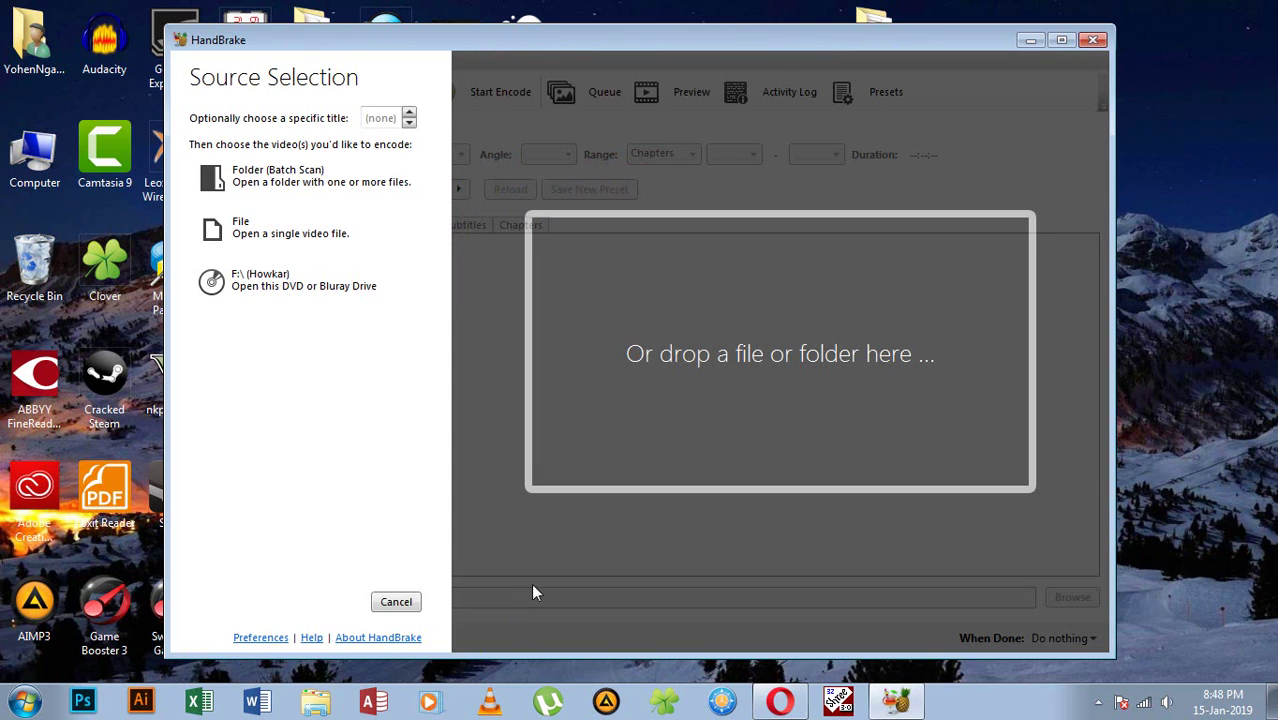
mouse_move(369, 42)
left_mouse_down()
mouse_move(388, 38)
mouse_move(361, 46)
left_mouse_up()
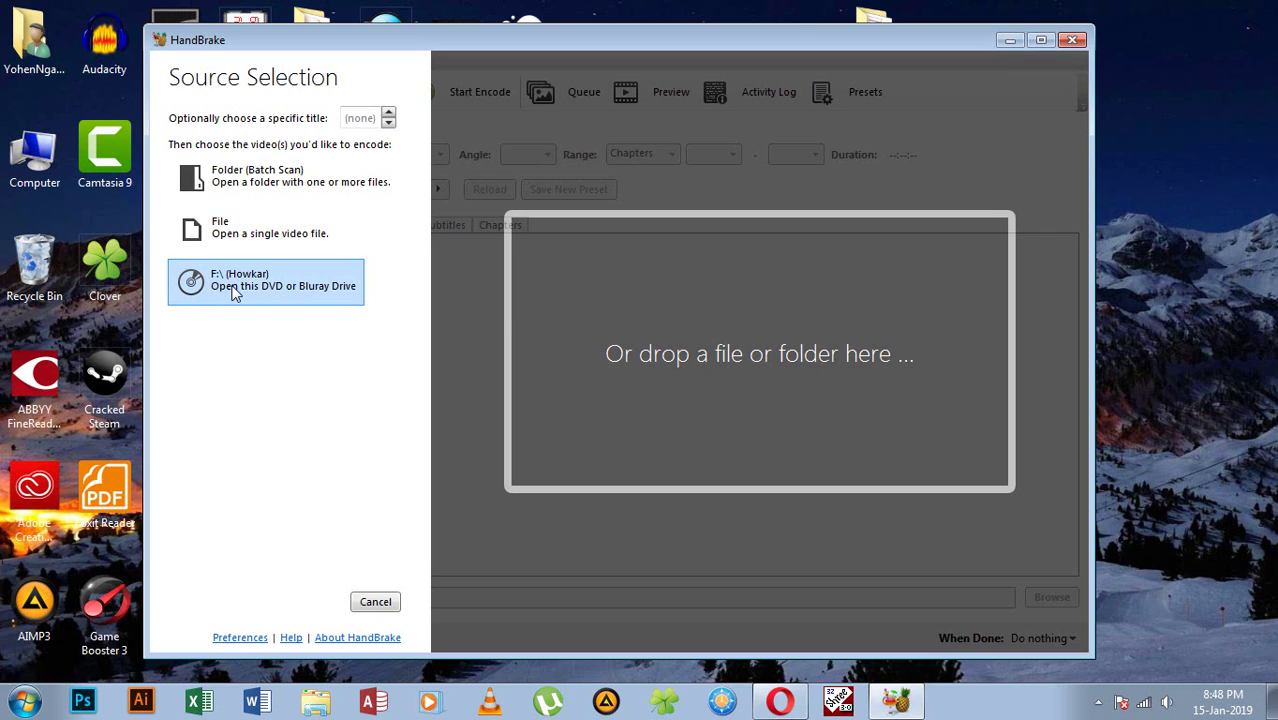
double_click(51, 163)
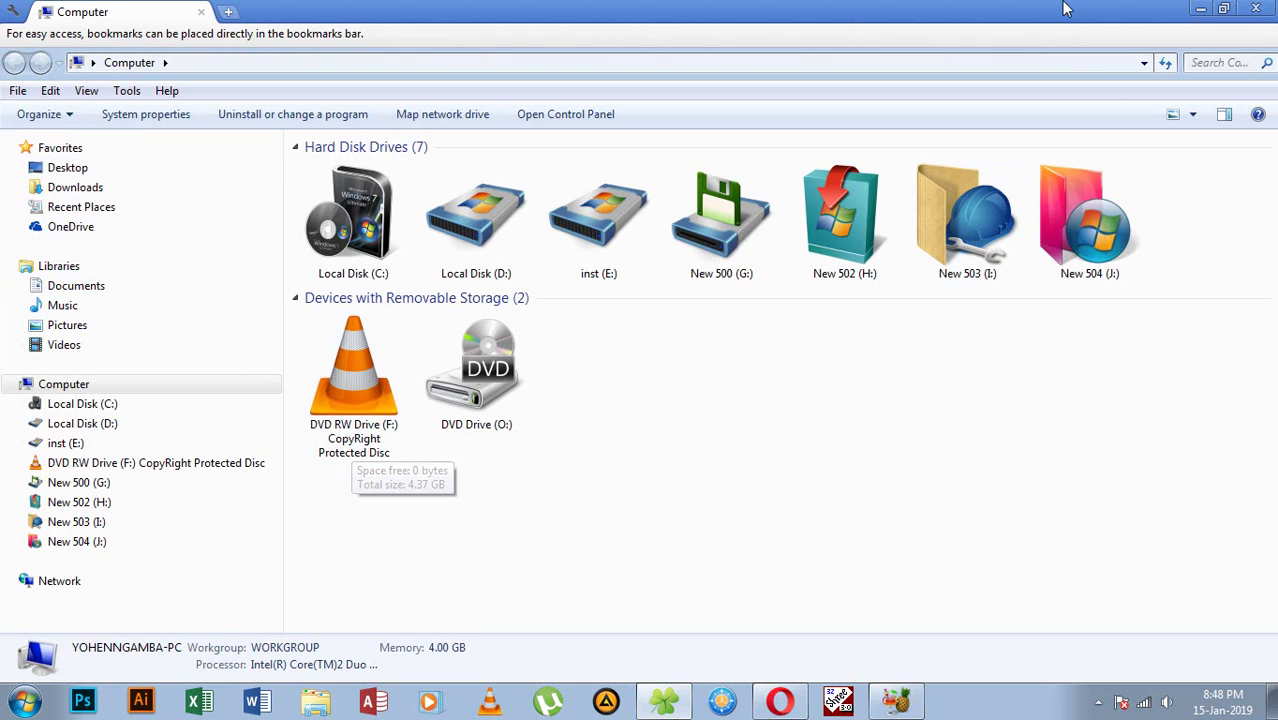
left_click(1200, 9)
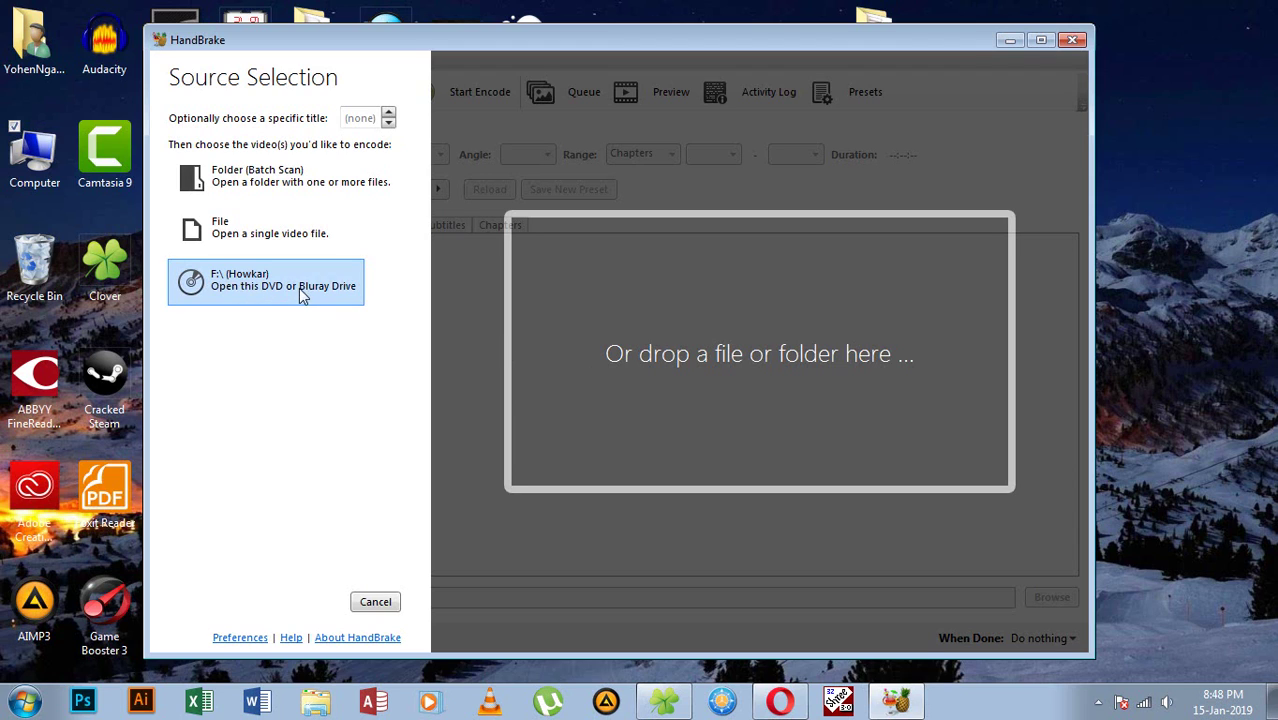
left_click(251, 297)
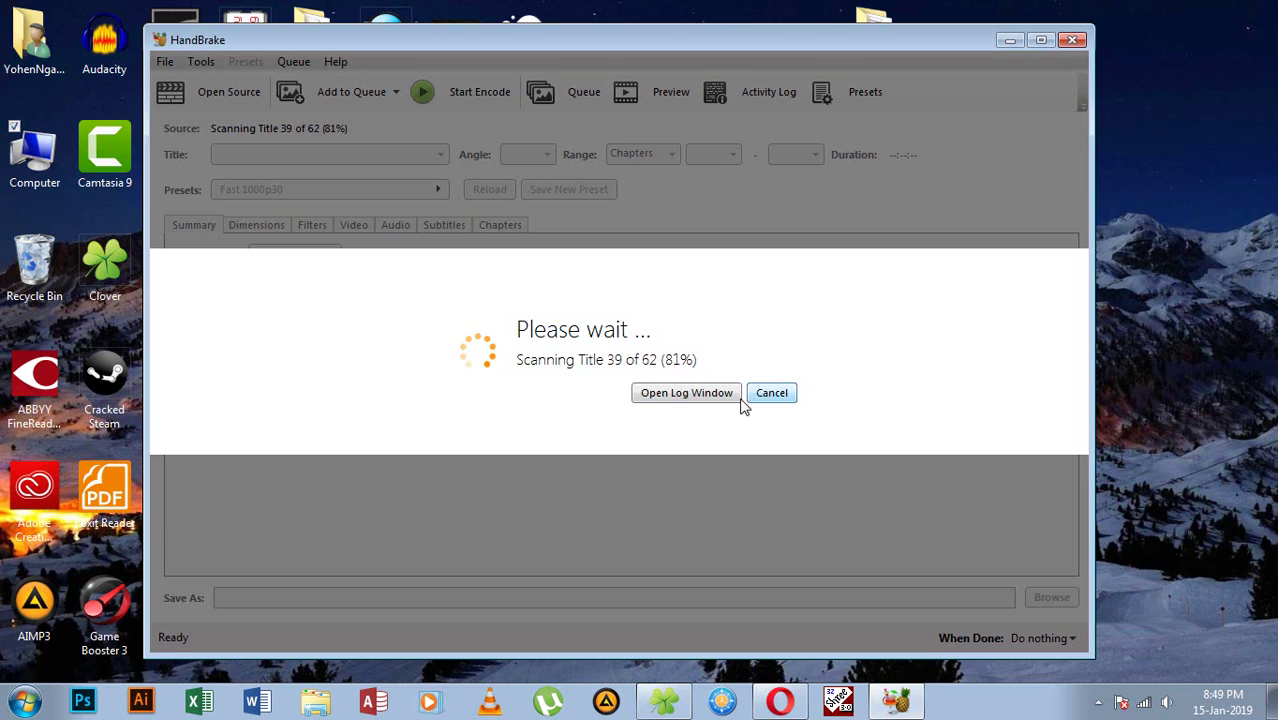
right_click(1192, 272)
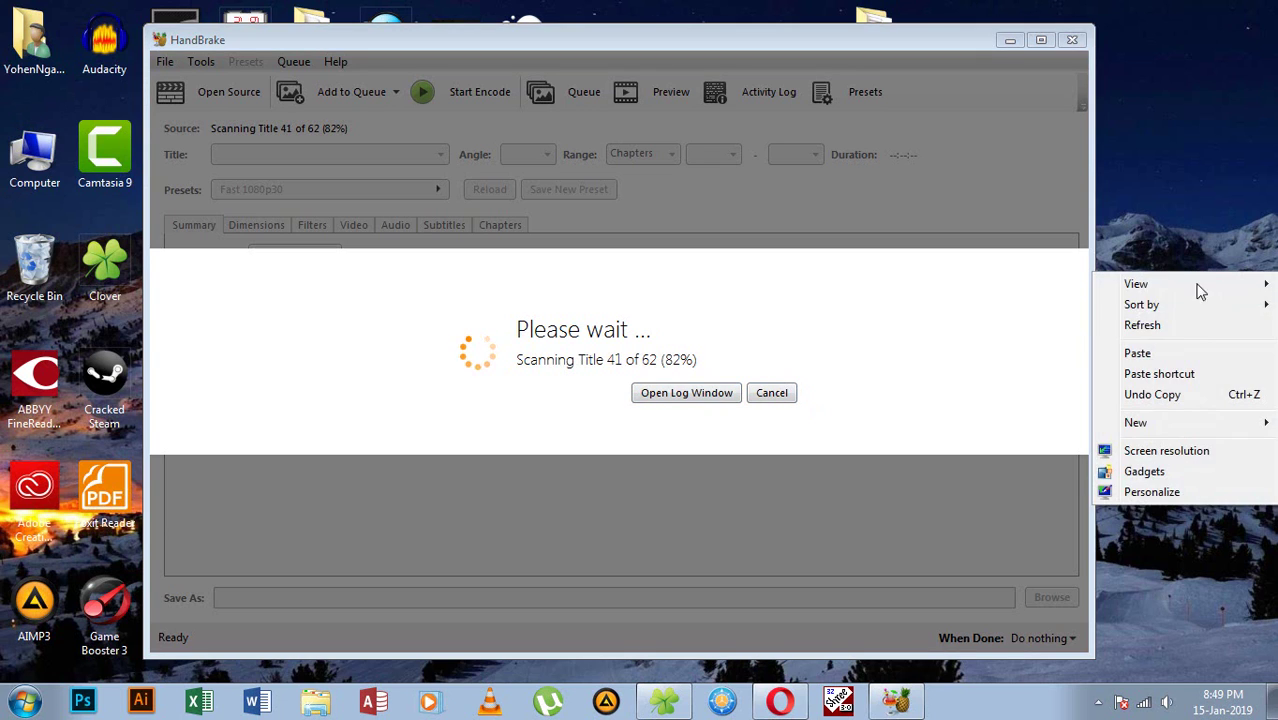
left_click(1188, 327)
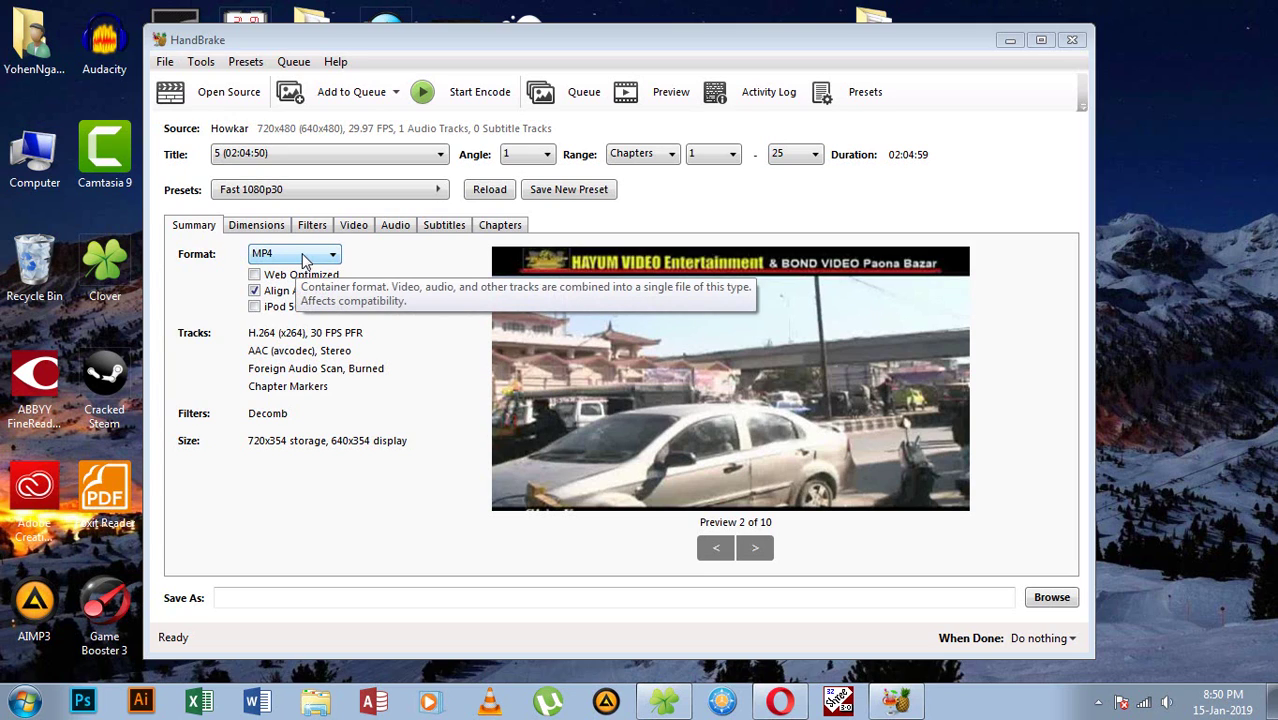
Step: Keep MP4 as the output format and apply the General preset Very Fast 480p30
left_click(305, 256)
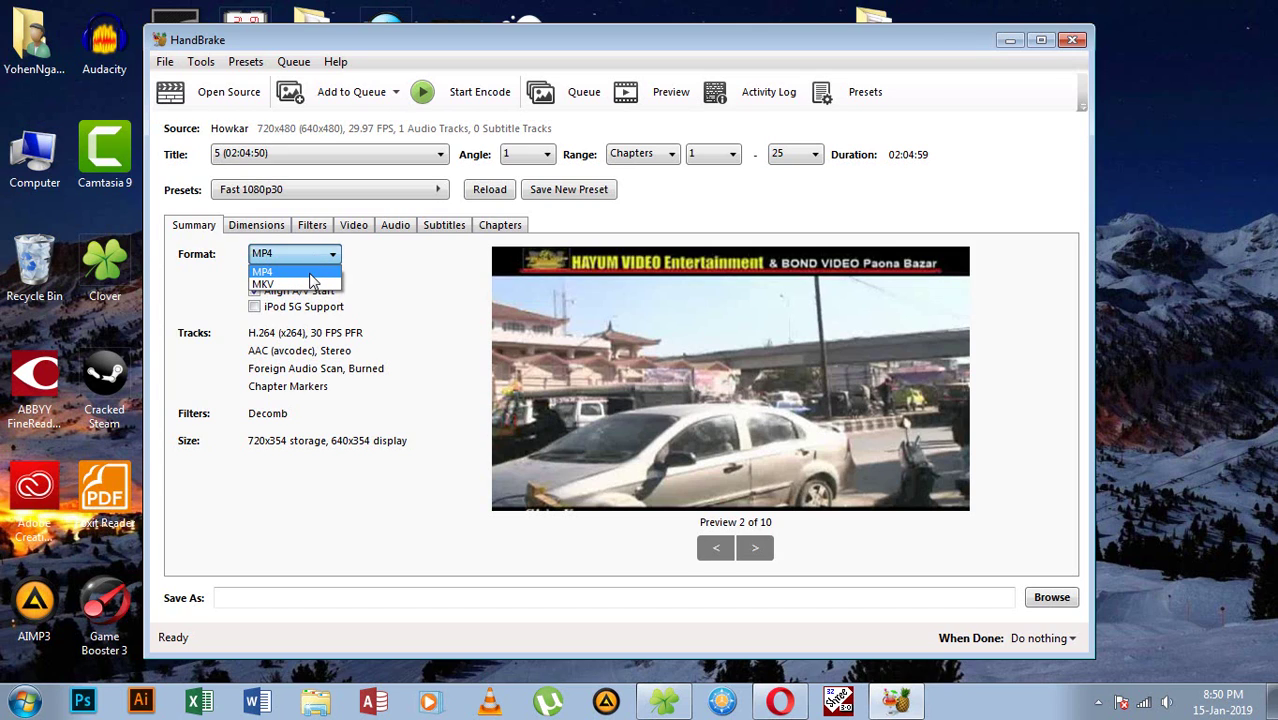
left_click(310, 274)
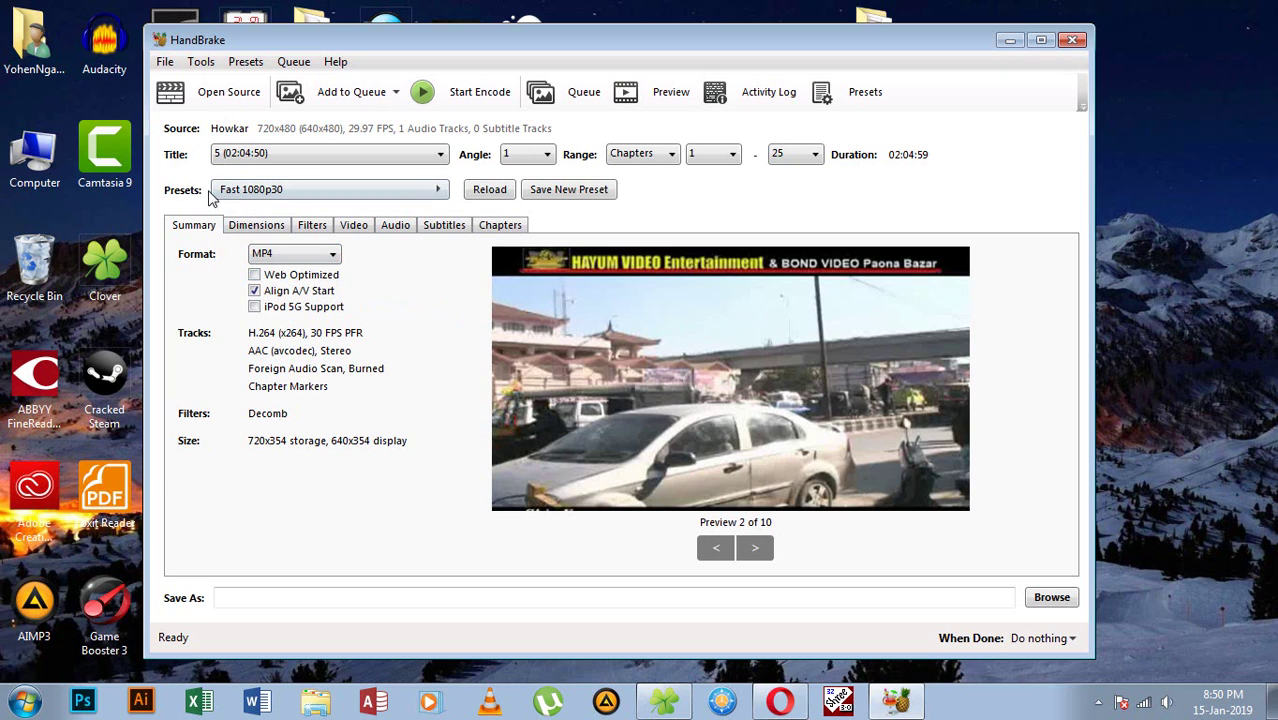
left_click(436, 196)
mouse_move(503, 222)
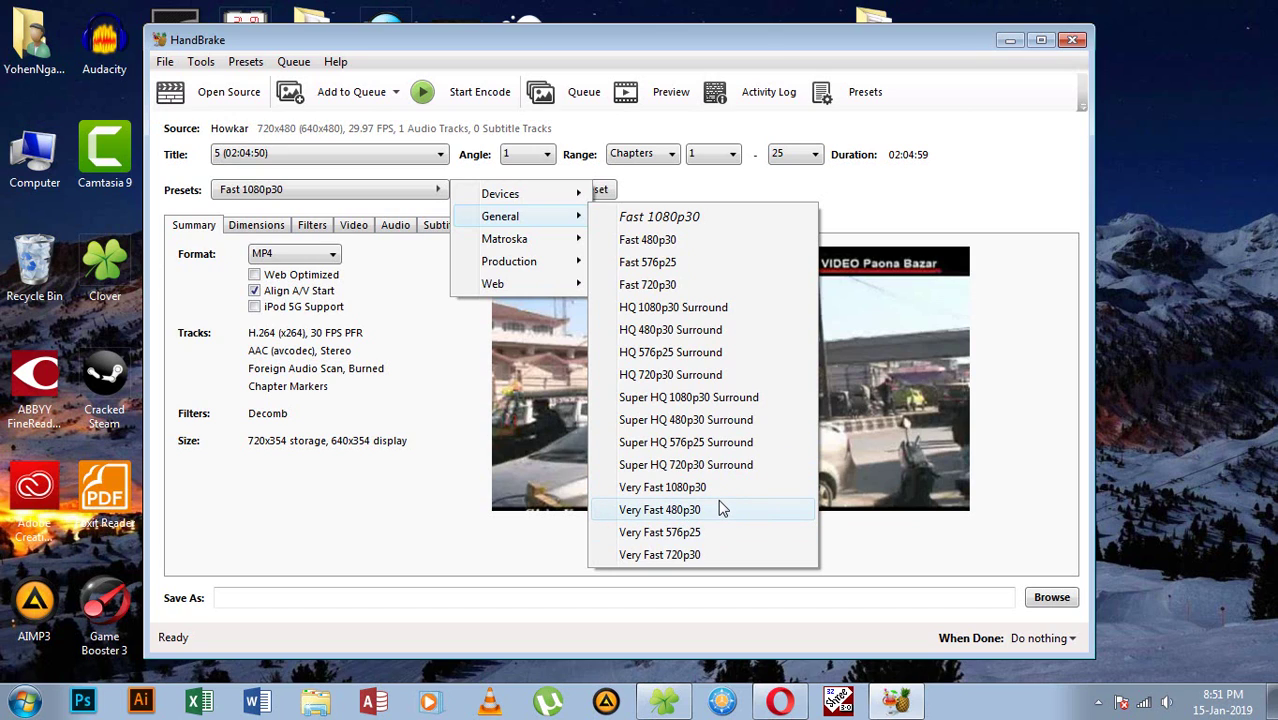
left_click(669, 517)
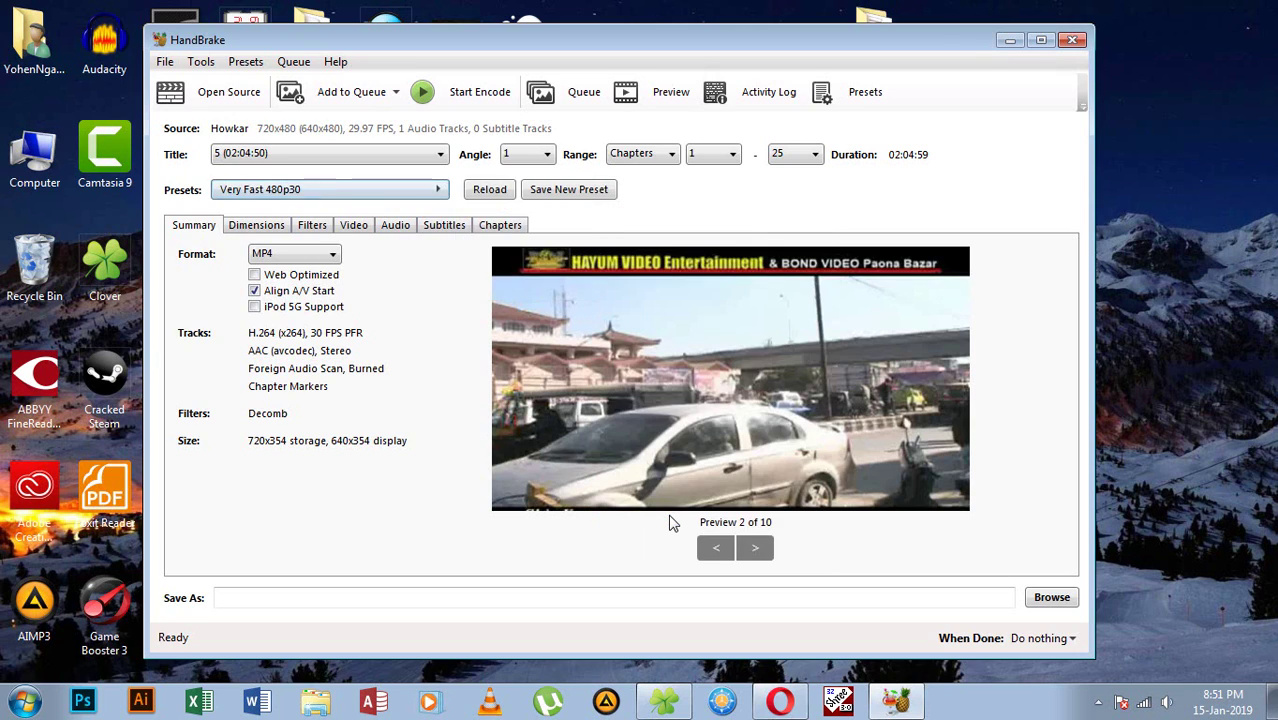
Step: Review the filter, dimension and video settings, including the constant quality value
left_click(314, 228)
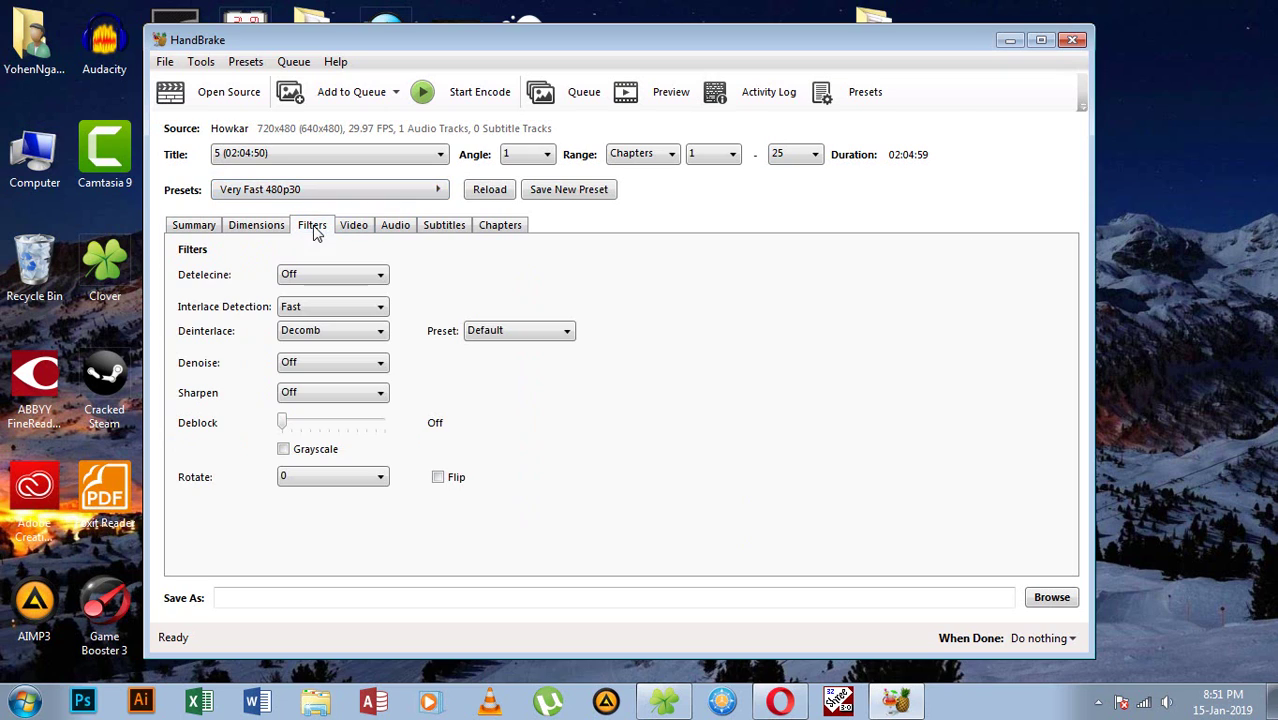
left_click(250, 230)
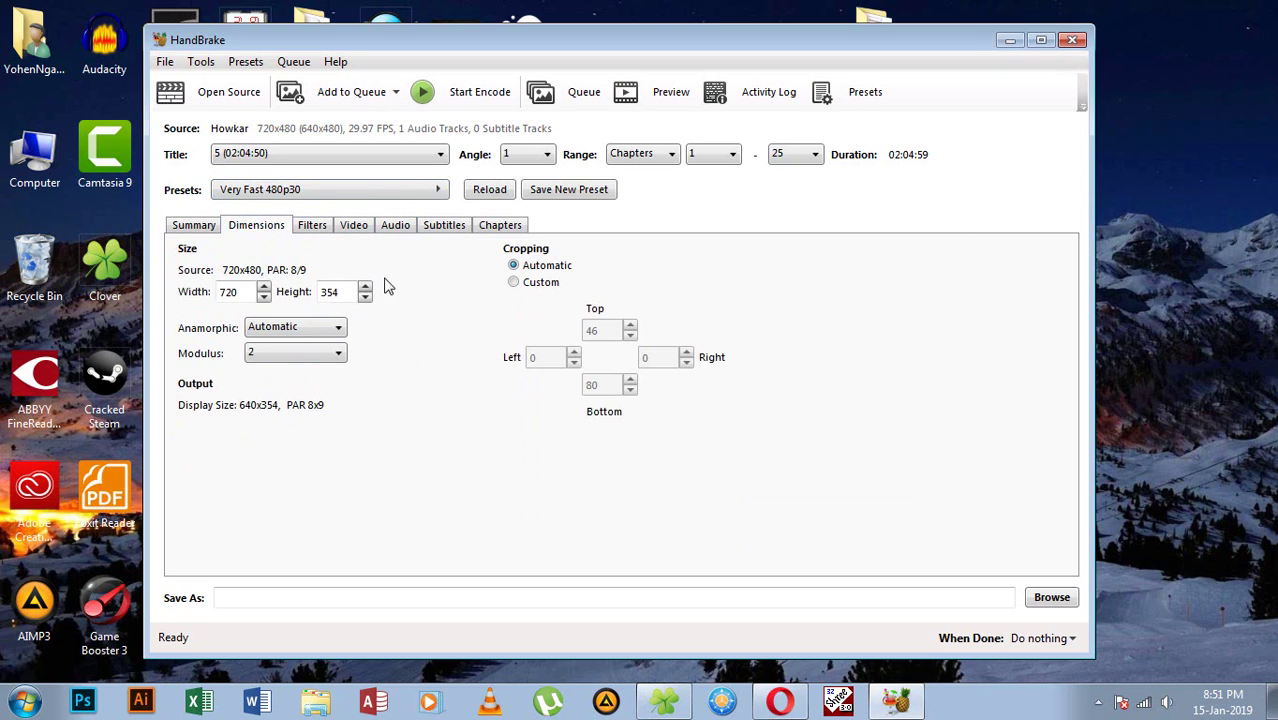
left_click(362, 236)
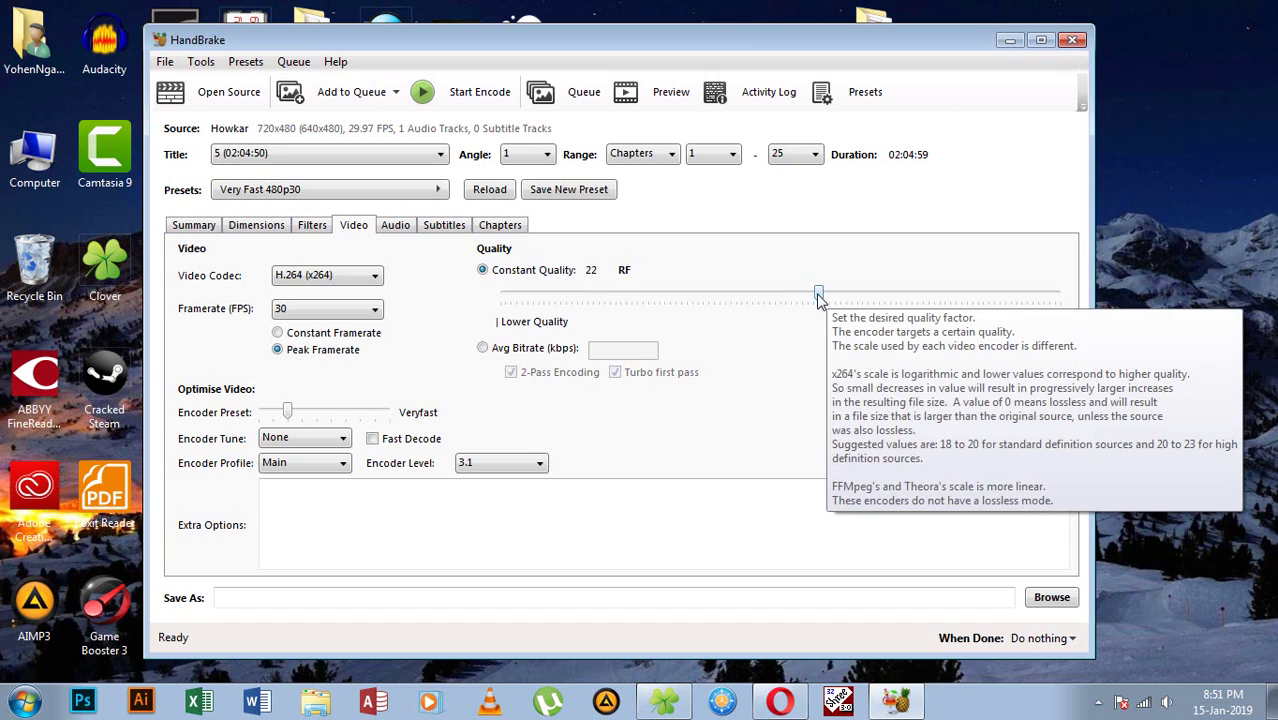
mouse_move(819, 294)
left_mouse_down()
mouse_move(879, 300)
mouse_move(819, 298)
left_mouse_up()
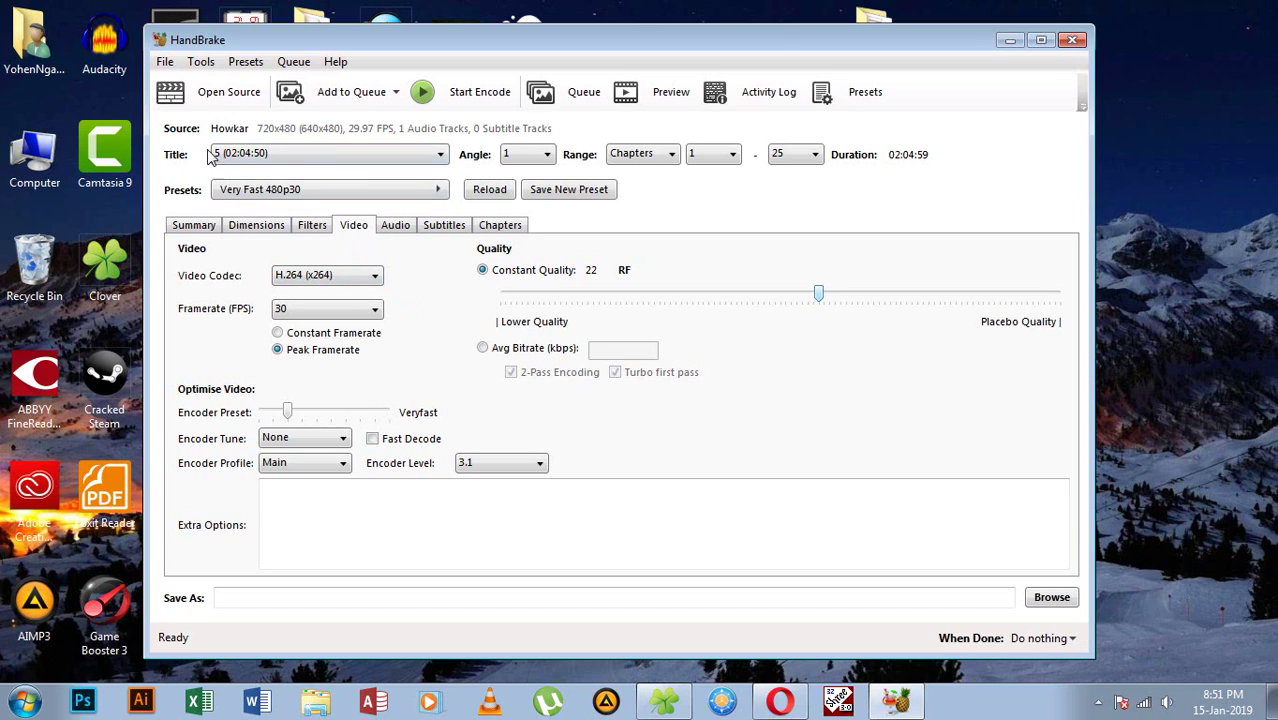
Step: Choose title 10 of the DVD as the one to encode
left_click(441, 157)
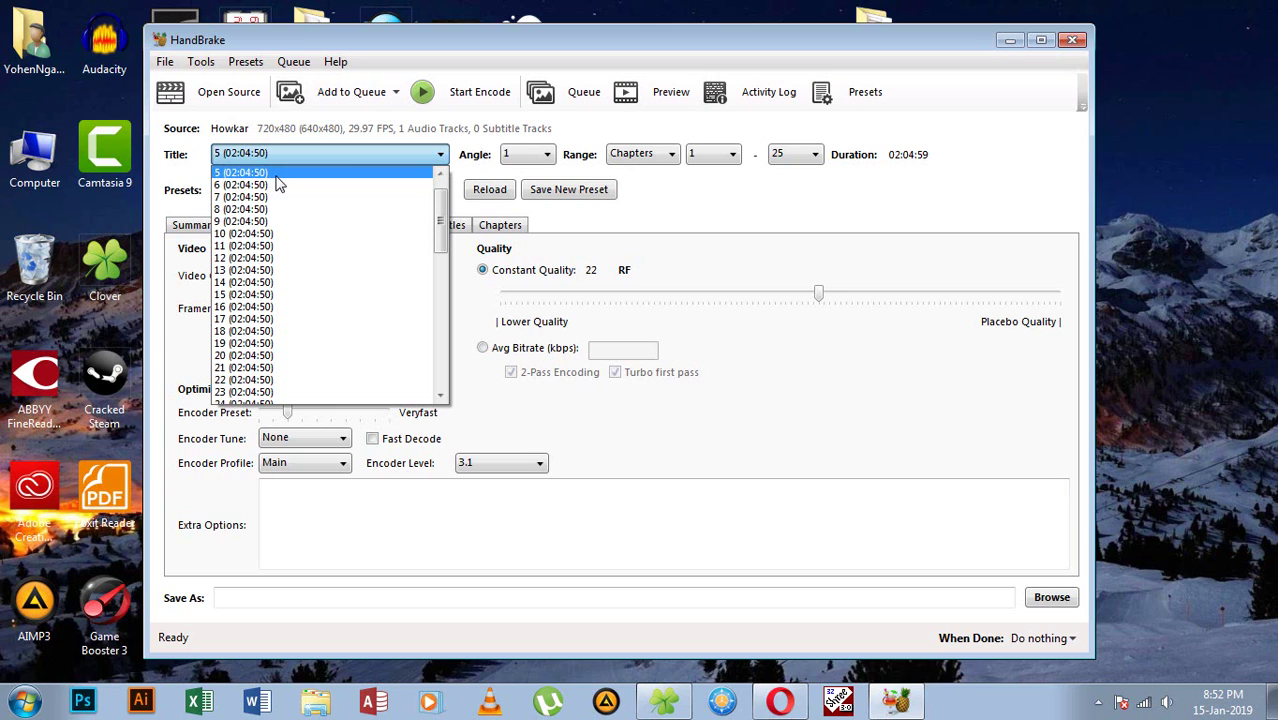
left_click(259, 234)
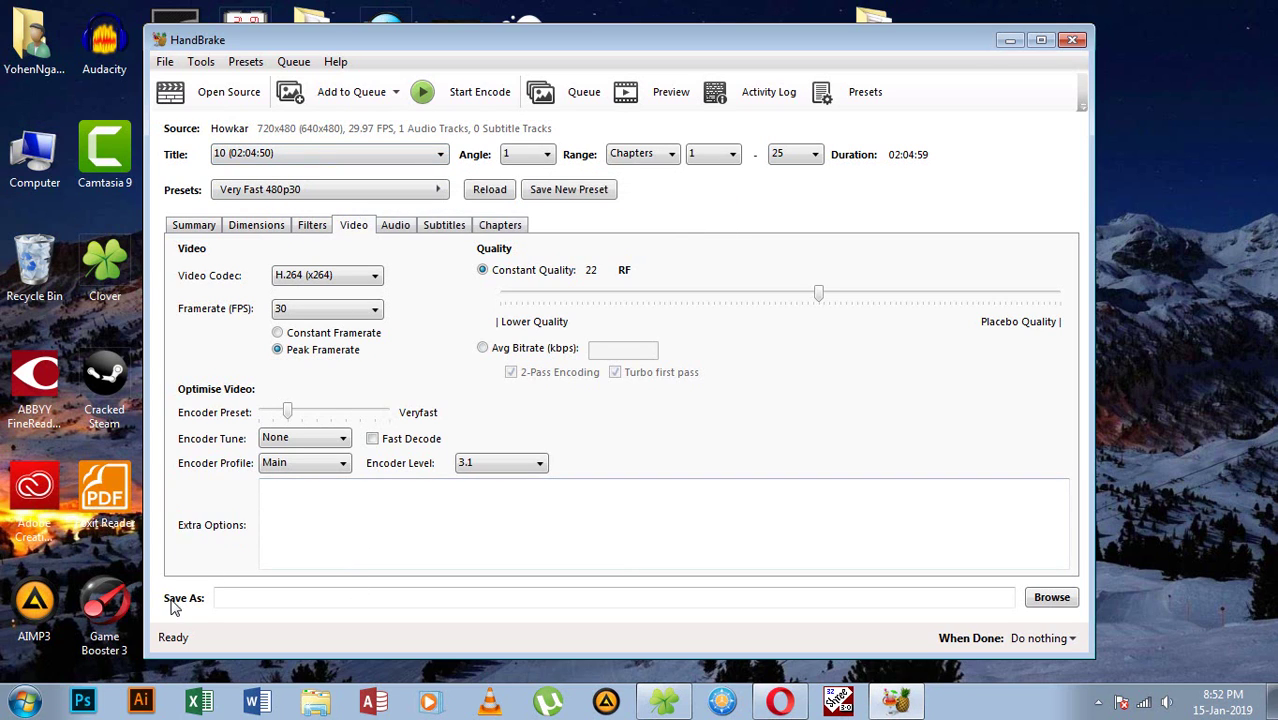
Step: Set the output file to Extract.mp4 on the Desktop, in mp4 format, and start the encode
left_click(1049, 603)
key("Tab")
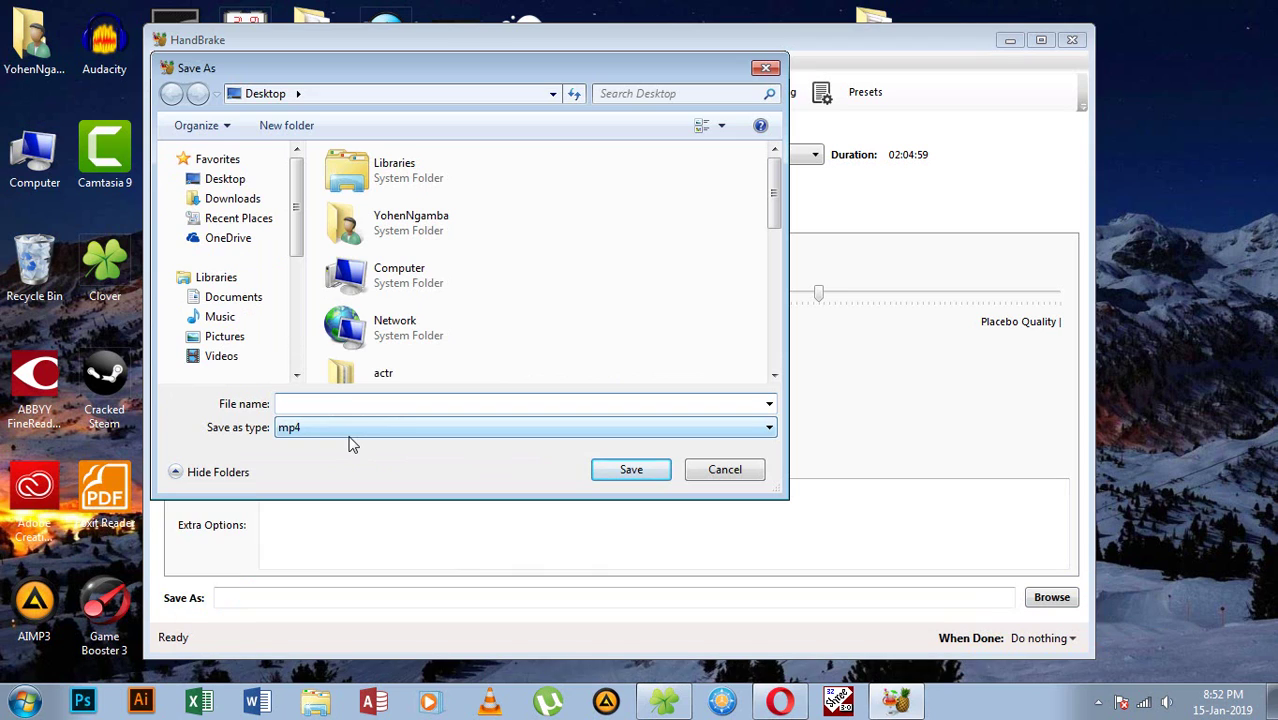
type("Extract.mp4")
left_click(626, 476)
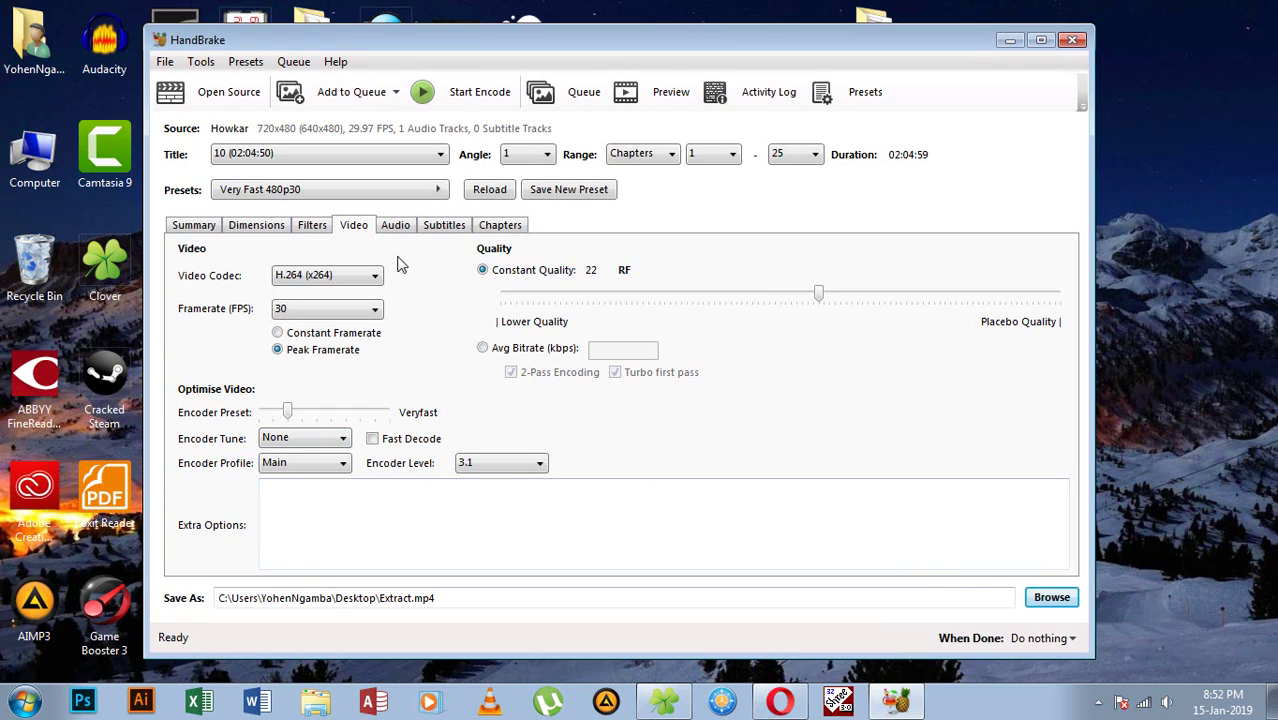
left_click(476, 105)
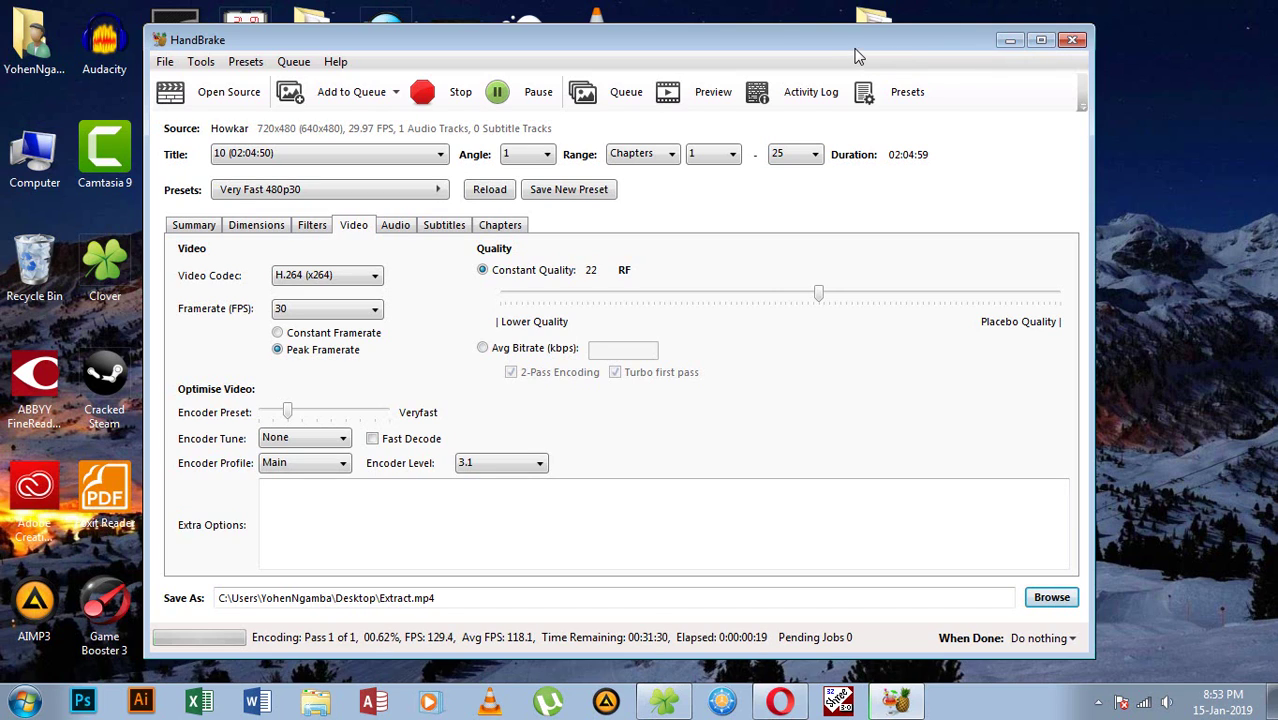
Step: Check the Desktop for the Extract output file, the encoding progress in HandBrake, and the copy-protected disc's drive in Computer
left_click(1009, 42)
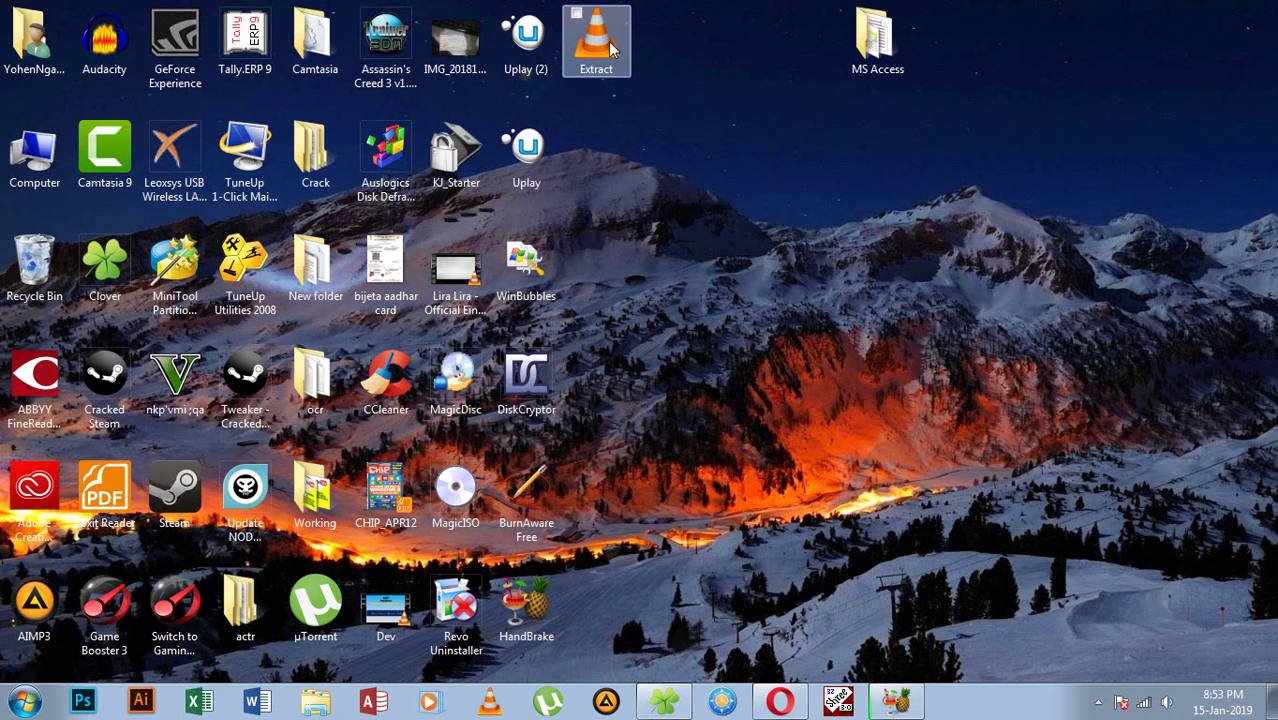
left_click(896, 700)
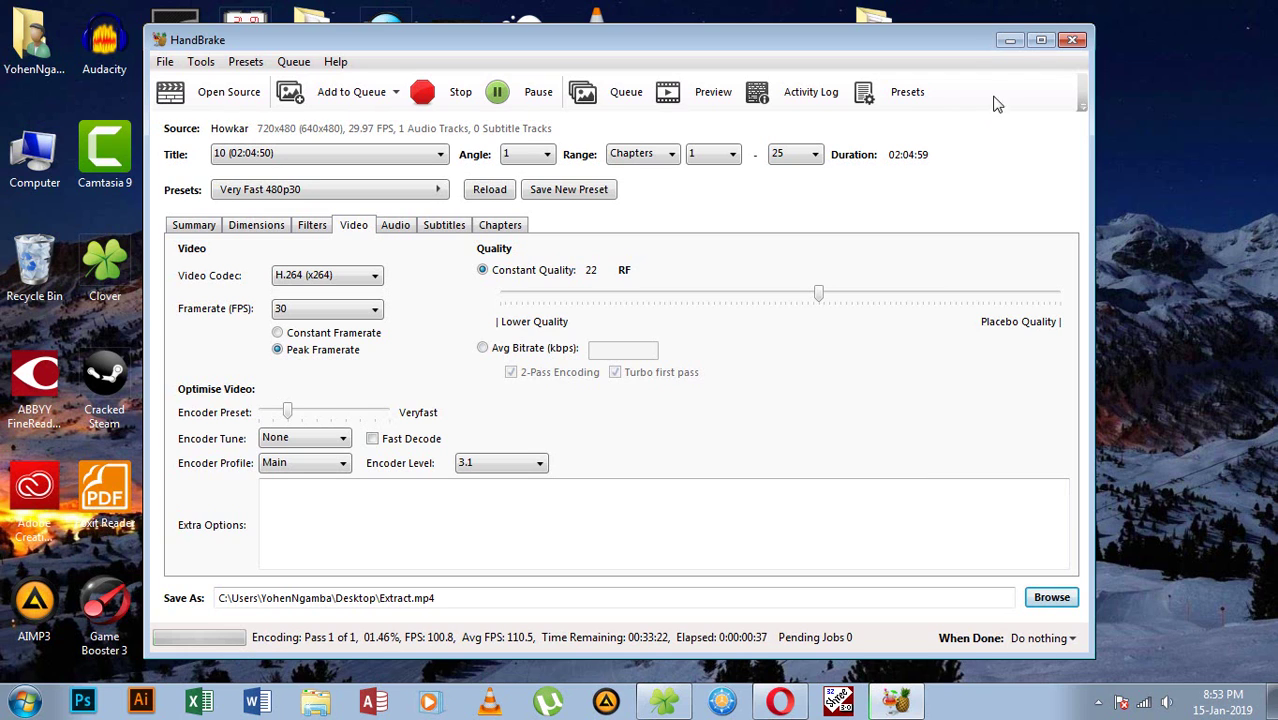
left_click(1010, 40)
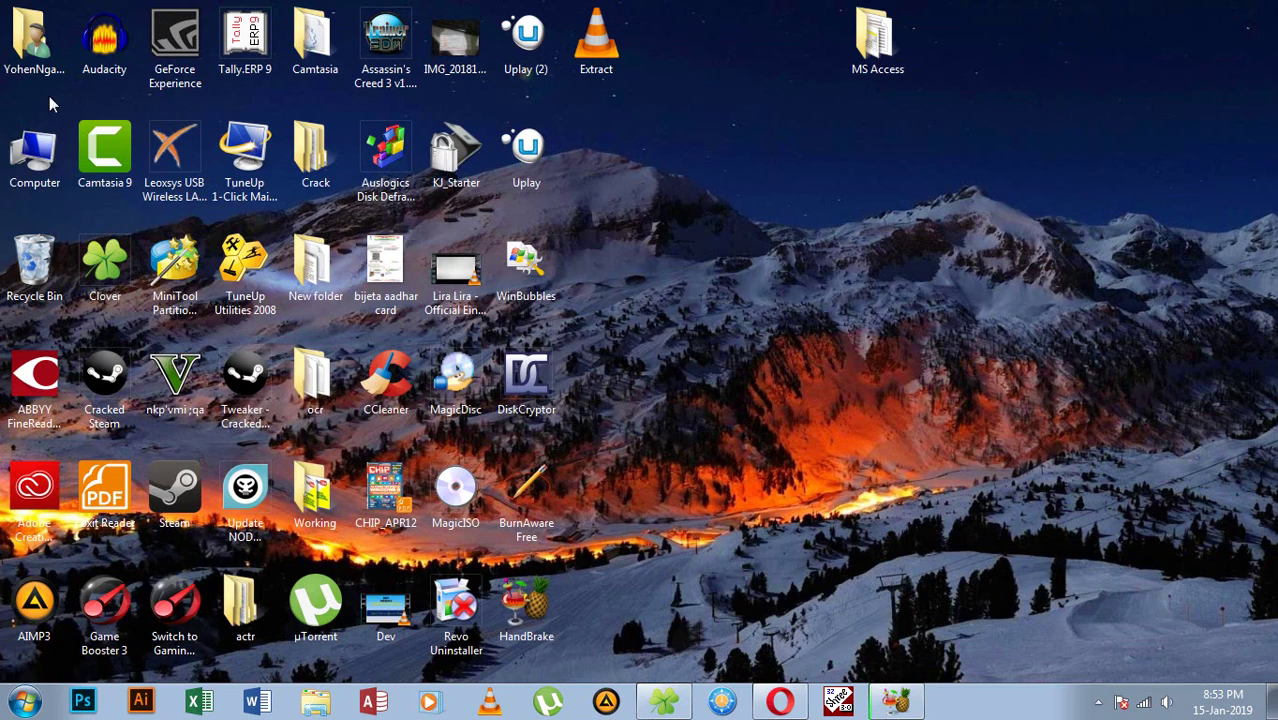
double_click(34, 155)
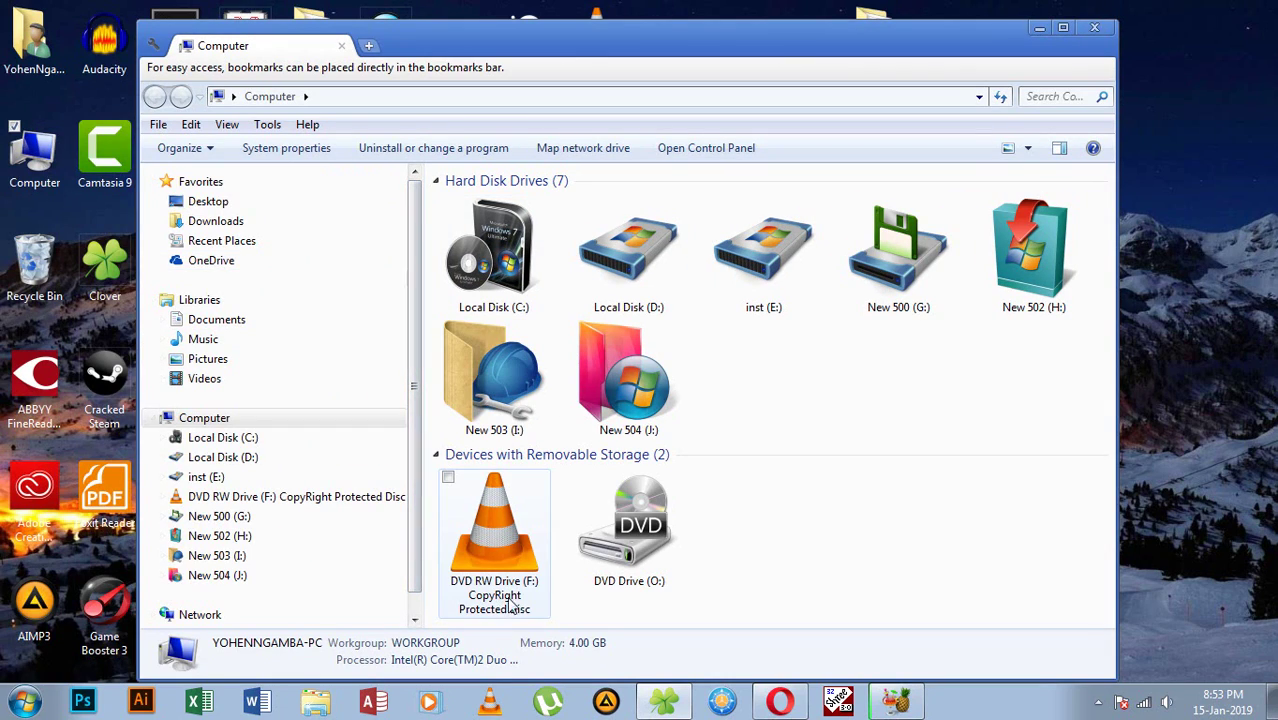
left_click(1037, 27)
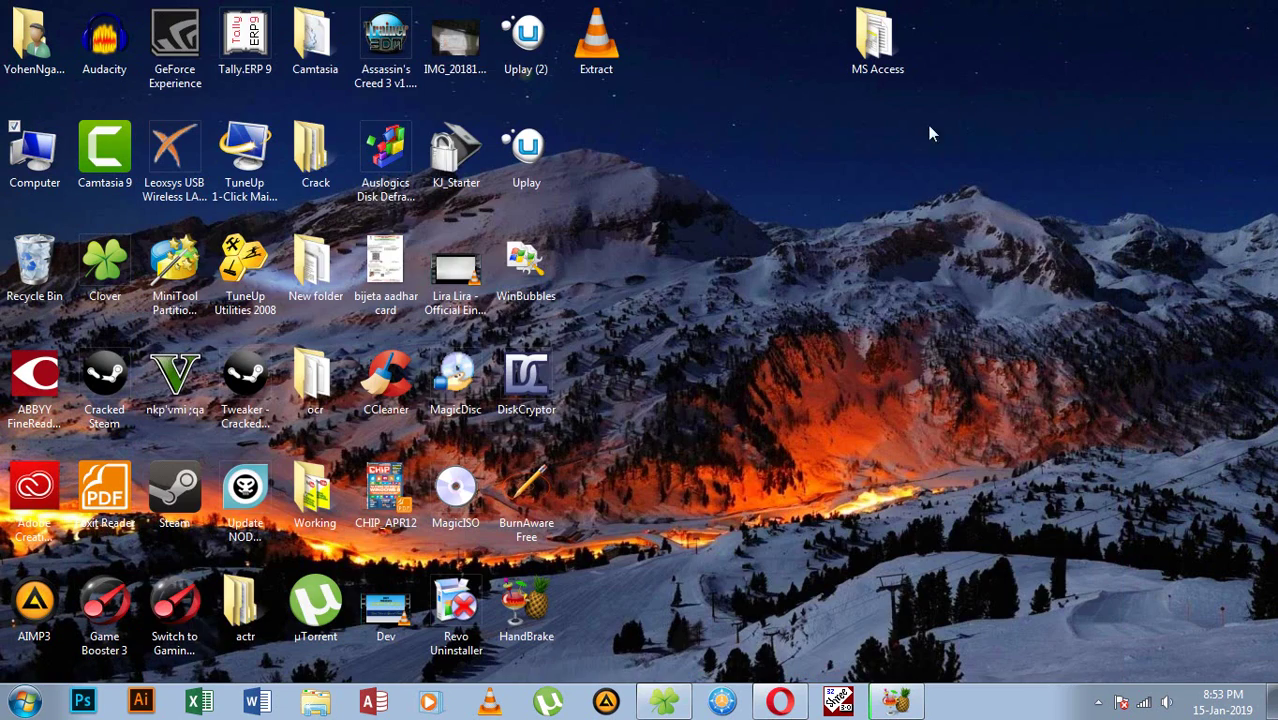